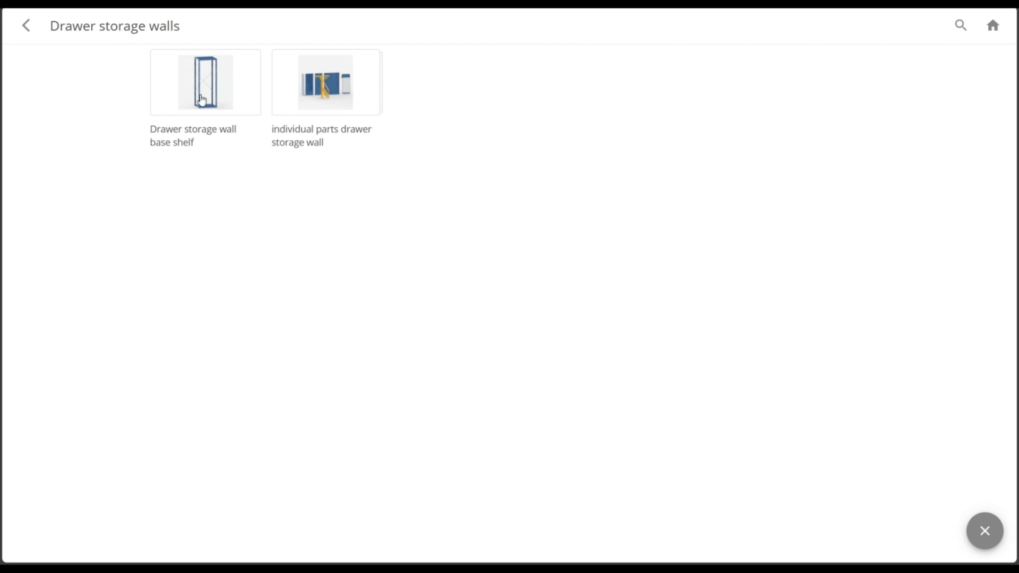
- Insert the Drawer storage wall base shelf into the project and open its configuration
left_click(202, 100)
left_click(445, 356)
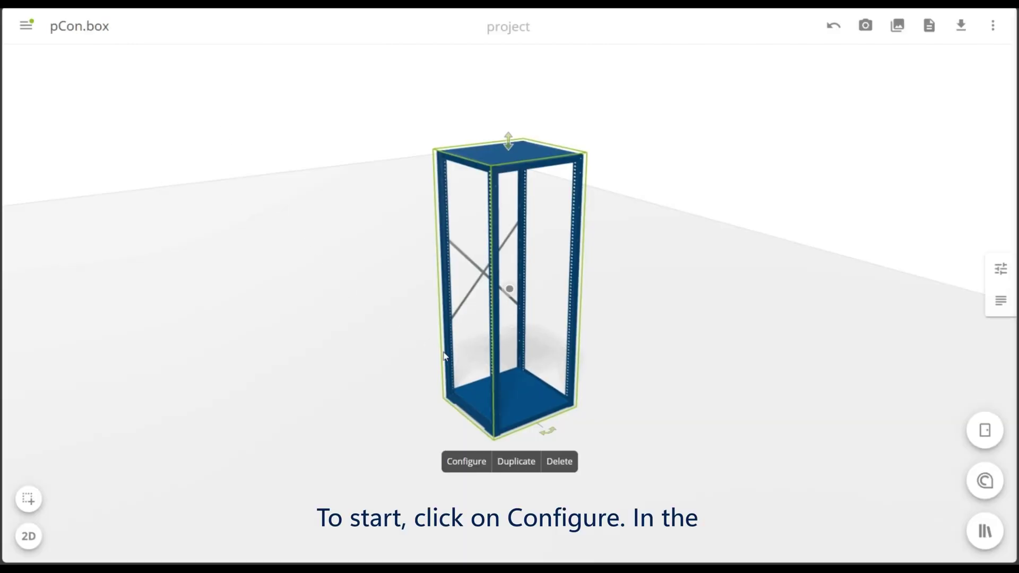
left_click(467, 462)
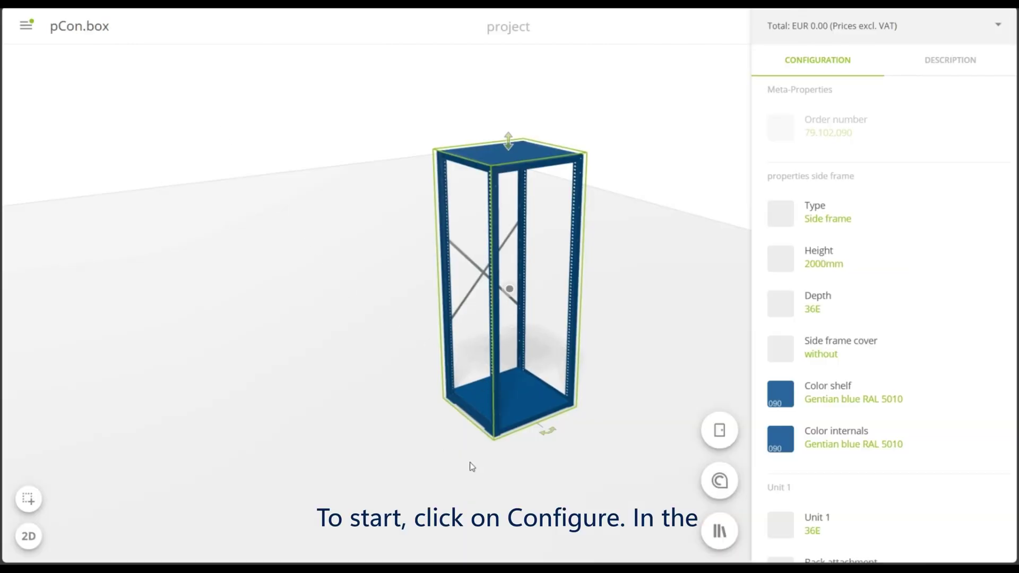
- Review the type options, keep Side frame, and set the shelf's height to 2500mm
left_click(852, 218)
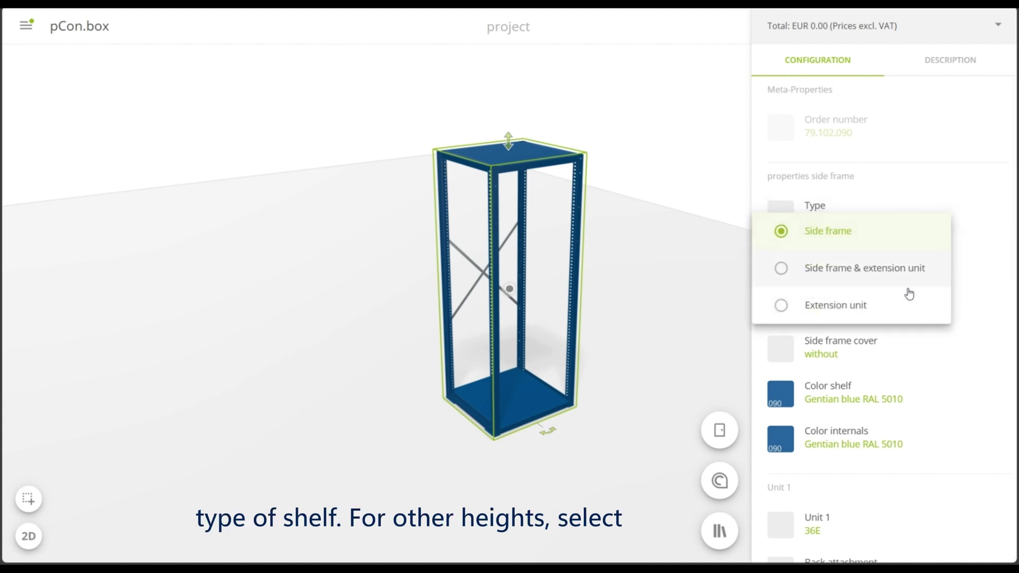
left_click(975, 281)
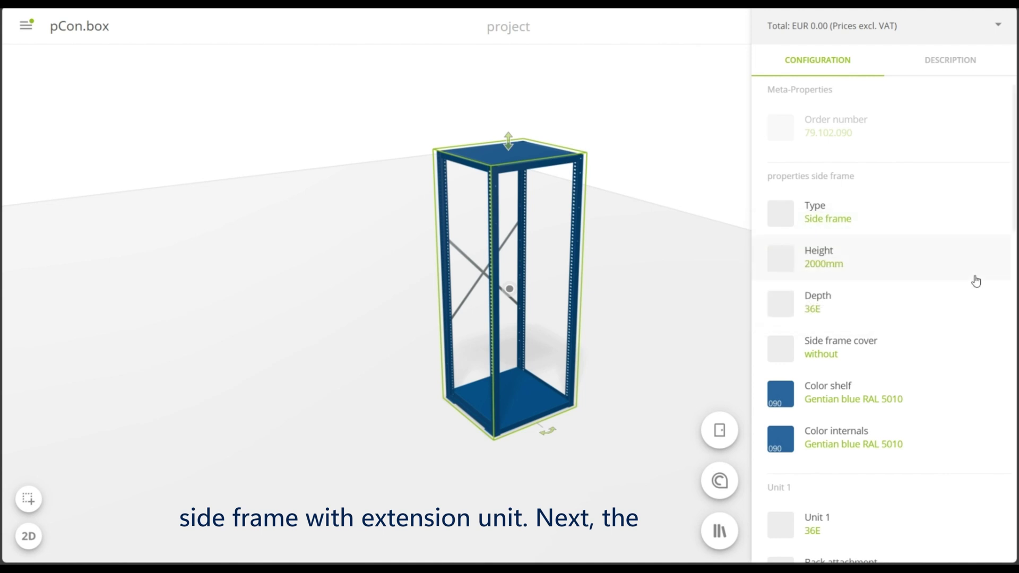
left_click(903, 264)
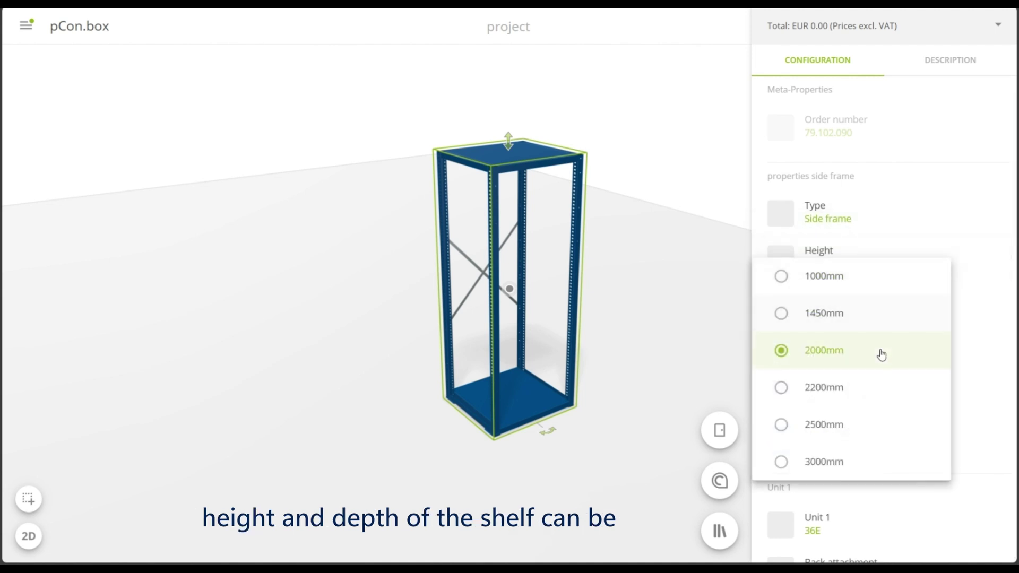
left_click(865, 425)
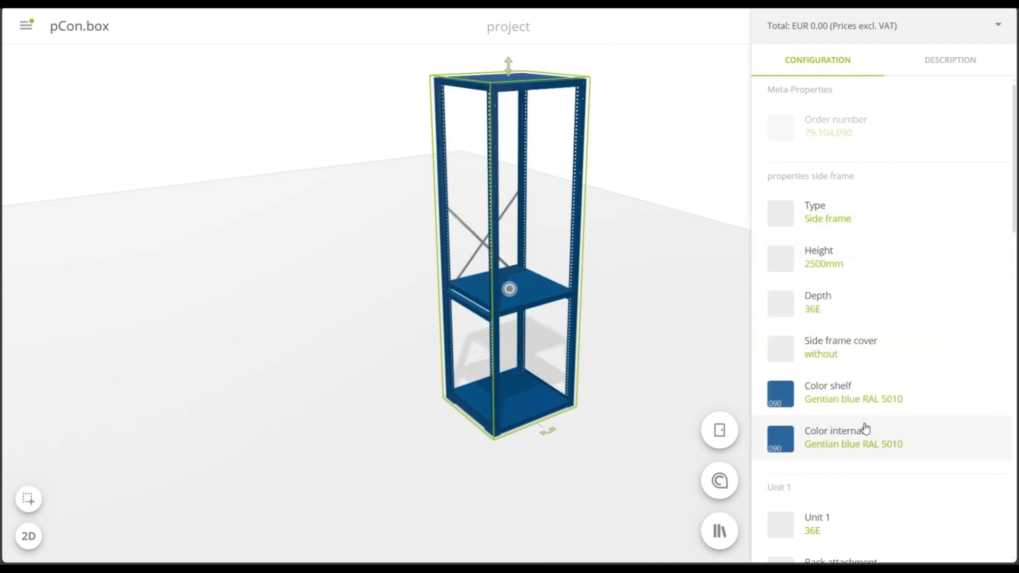
- Check the depth options, keep 36E, and add the side frame cover to the shelf
left_click(979, 298)
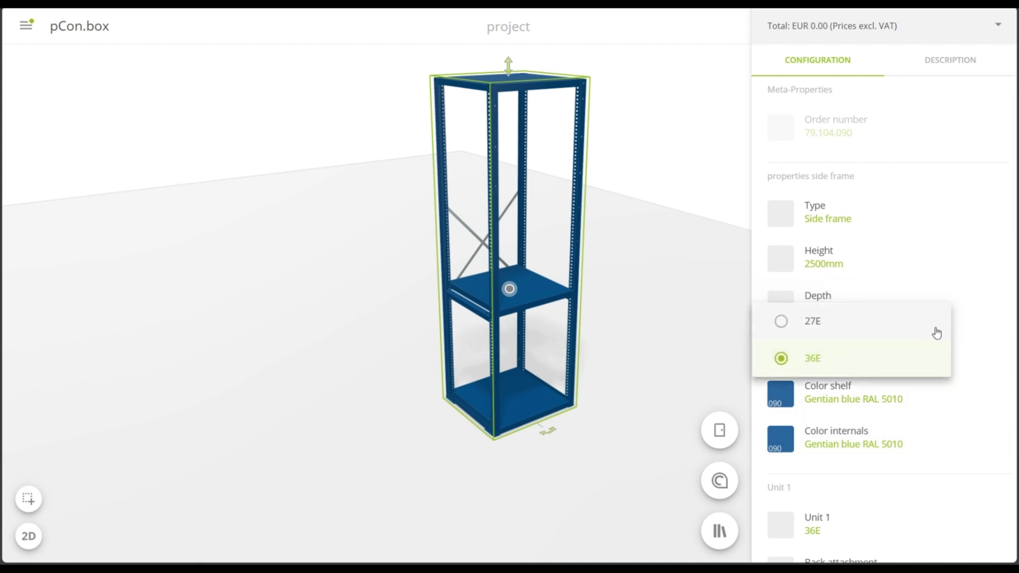
left_click(989, 325)
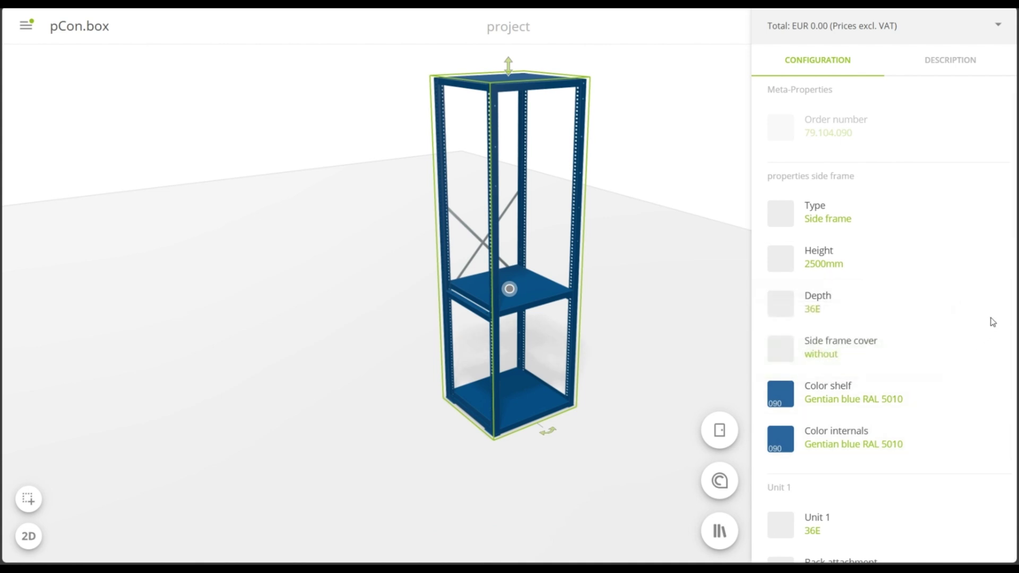
left_click(978, 353)
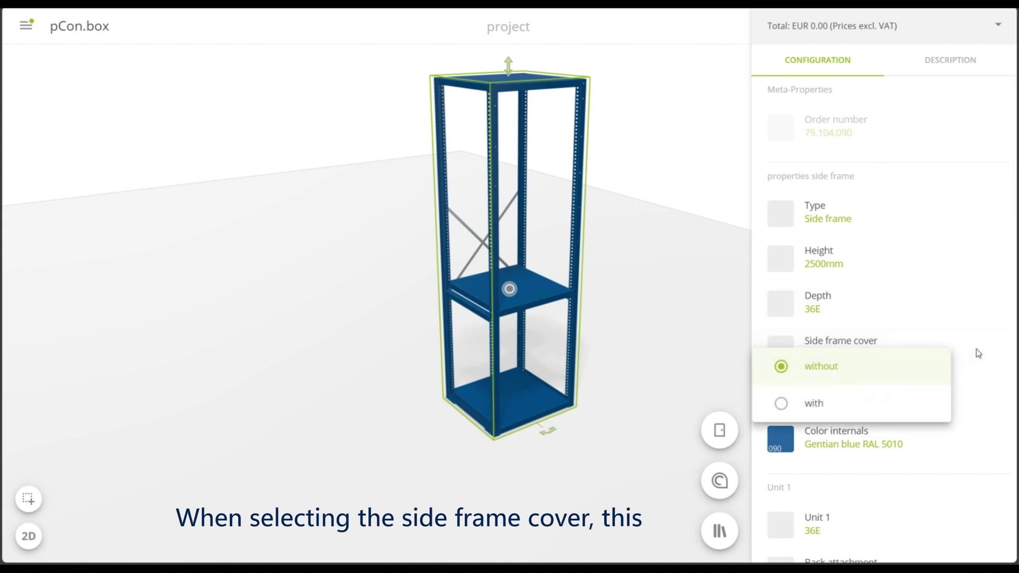
left_click(942, 411)
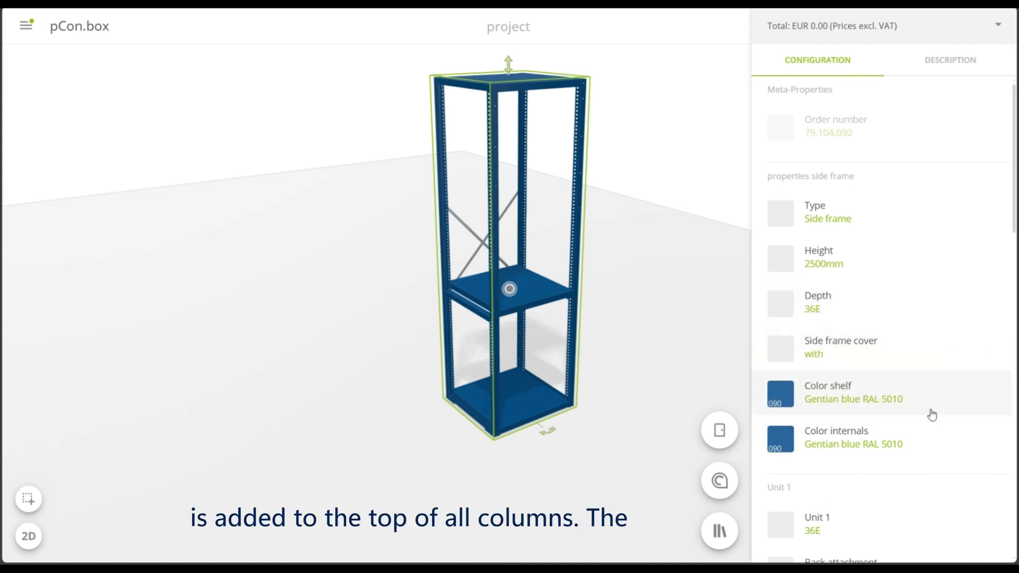
- Set the shelf color to Brilliant blue RAL 5007 and the internals color to Light grey RAL 7035
left_click(923, 398)
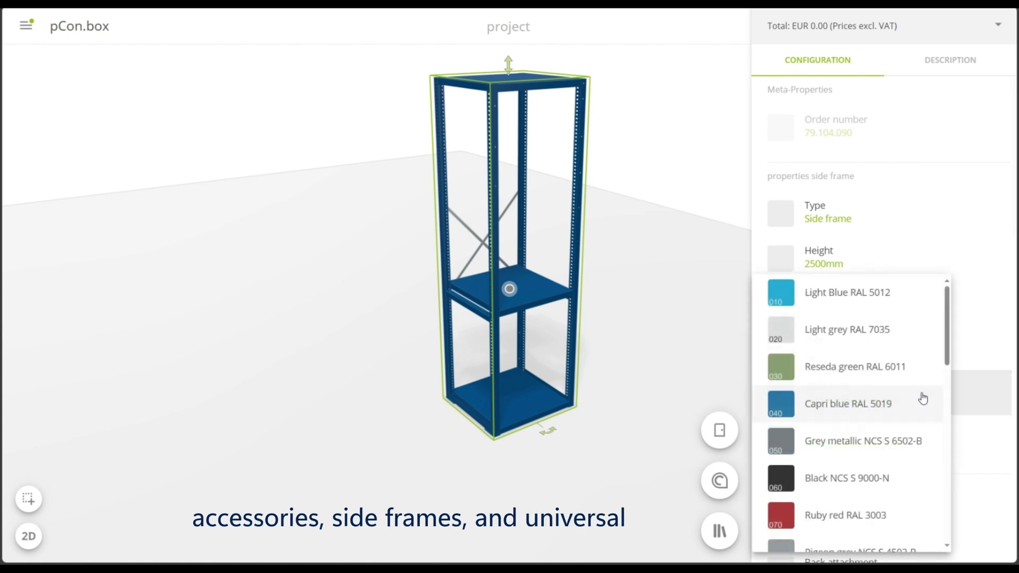
scroll(912, 403, "down", 8)
scroll(912, 403, "down", 5)
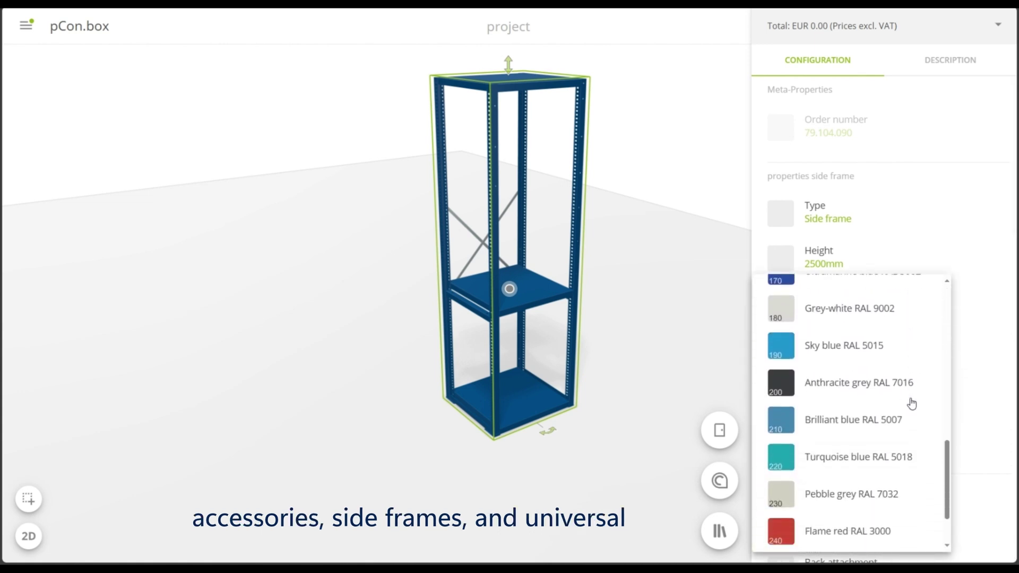
left_click(889, 353)
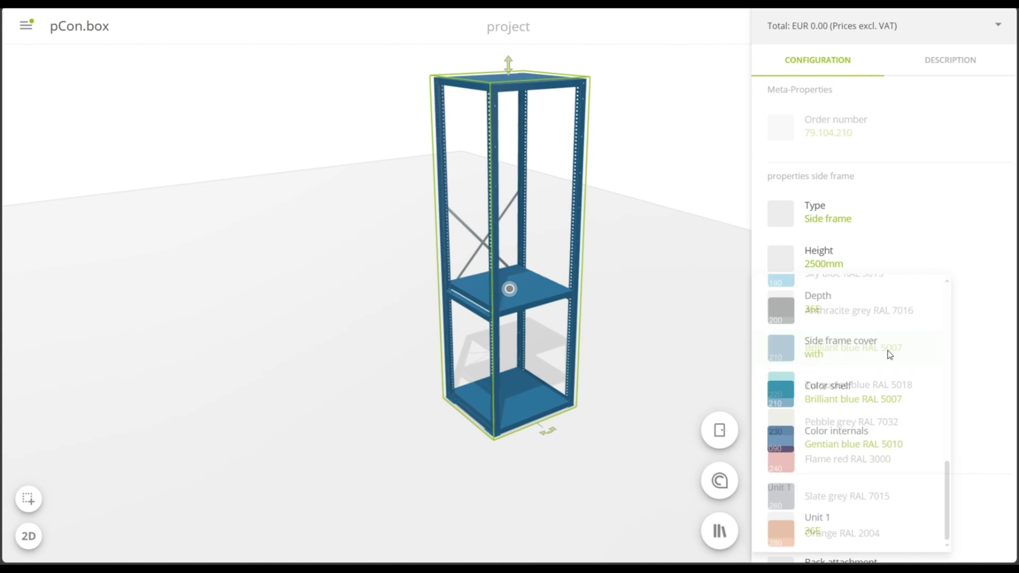
left_click(902, 442)
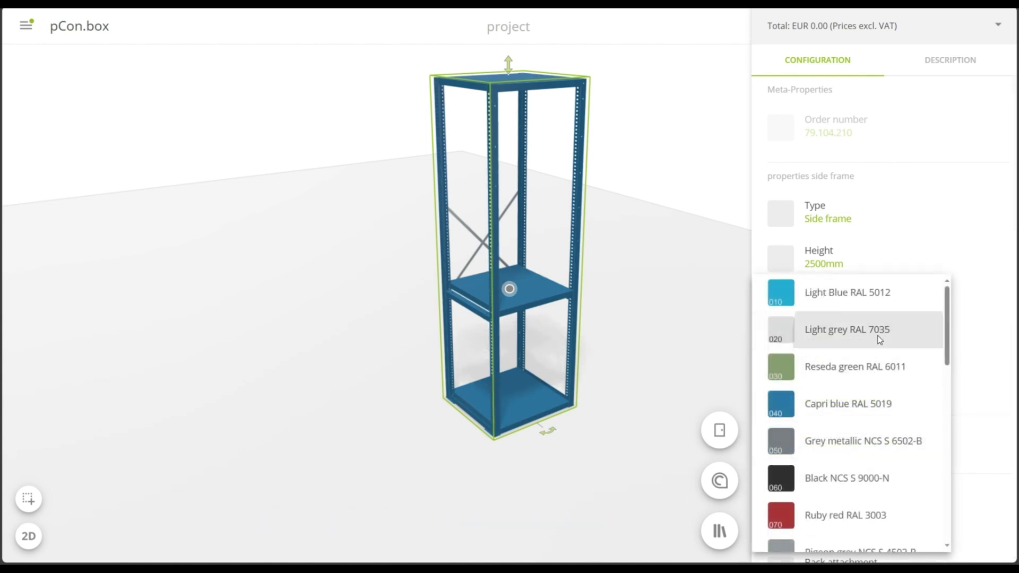
left_click(849, 341)
- Keep Unit 1 at 36E and give it a Backwall as back attachment and a left side cover
scroll(878, 341, "down", 3)
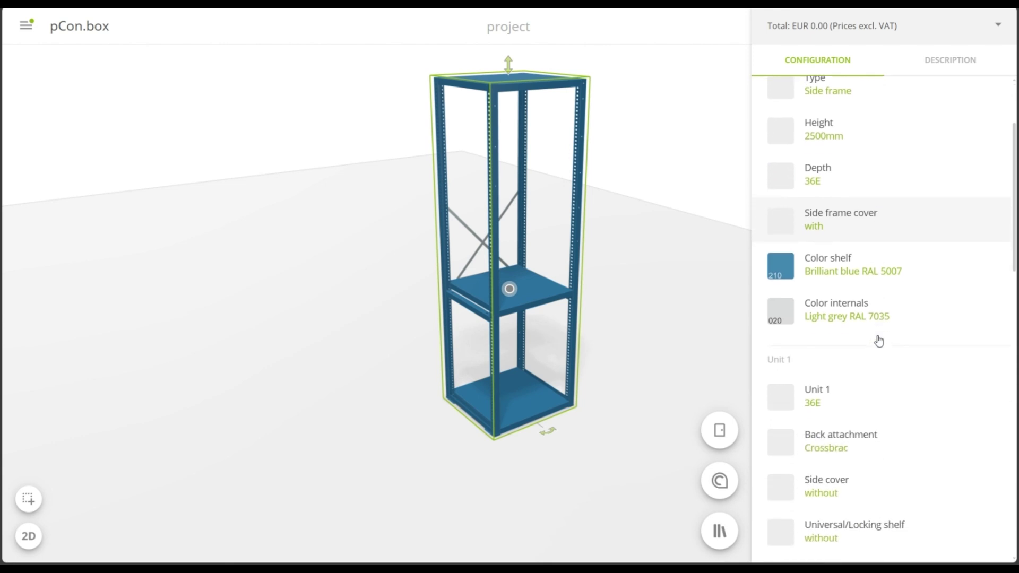
left_click_drag(653, 361, 523, 407)
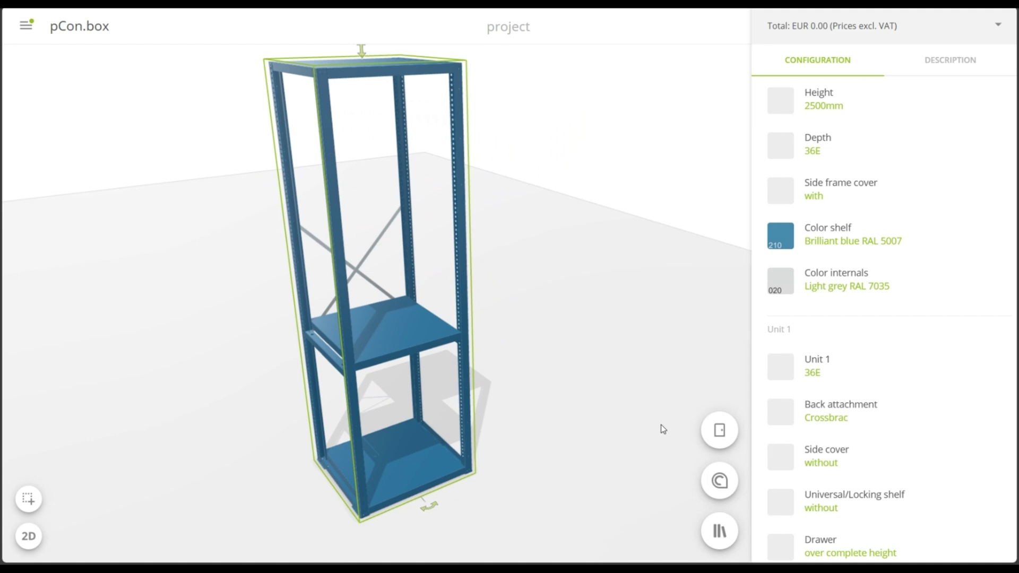
left_click(893, 366)
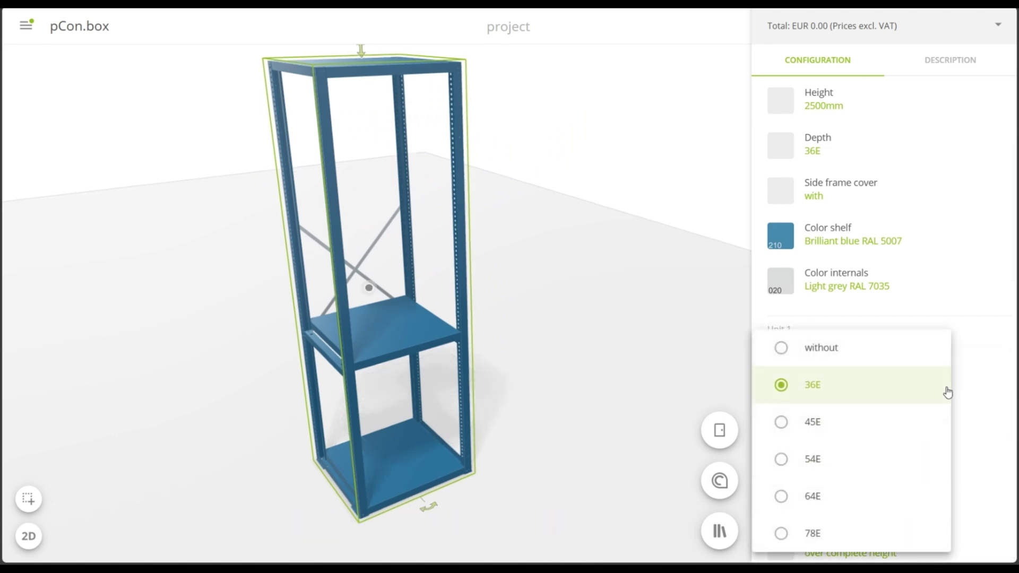
left_click(970, 381)
scroll(969, 381, "down", 1)
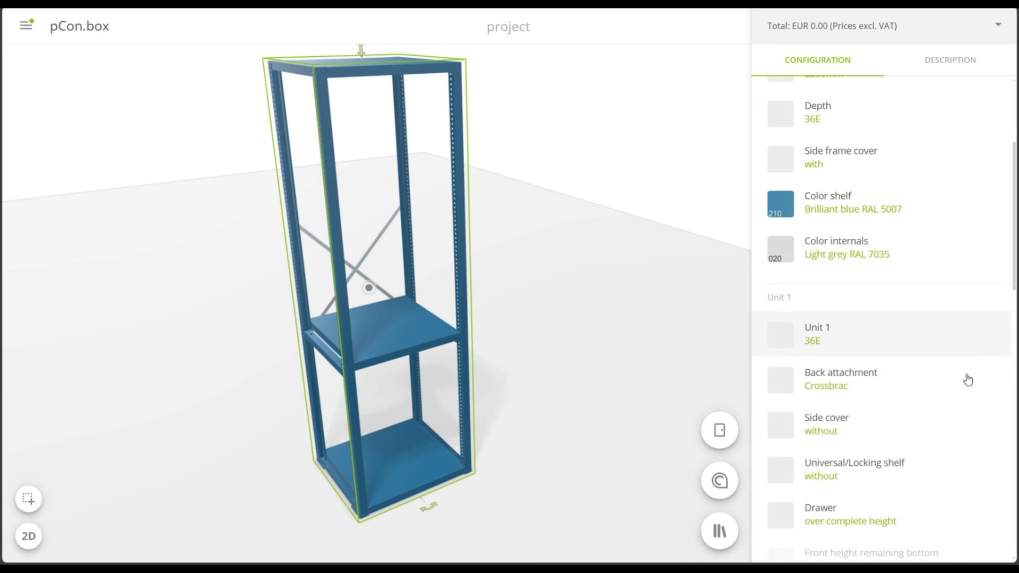
left_click(936, 353)
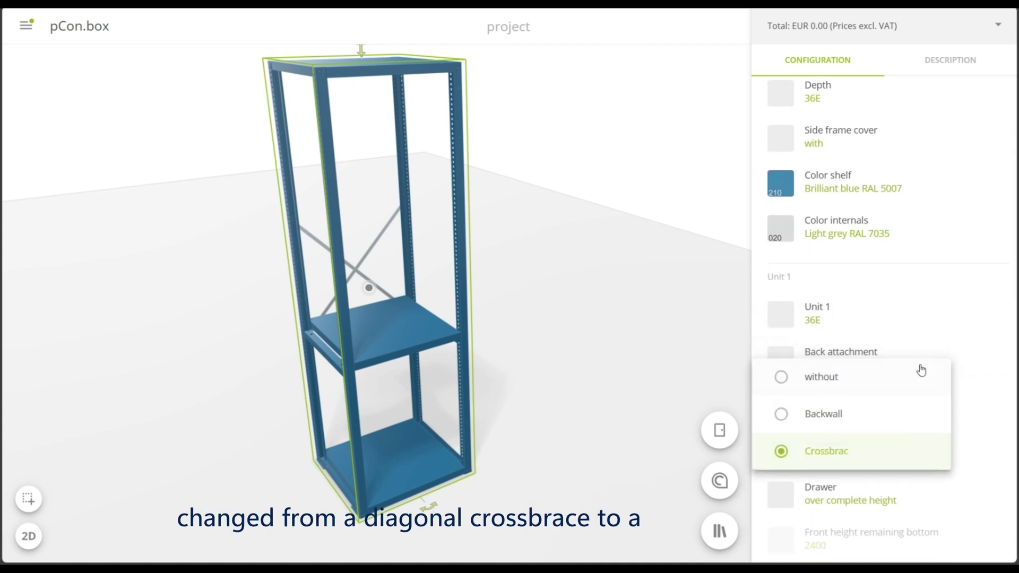
left_click(893, 417)
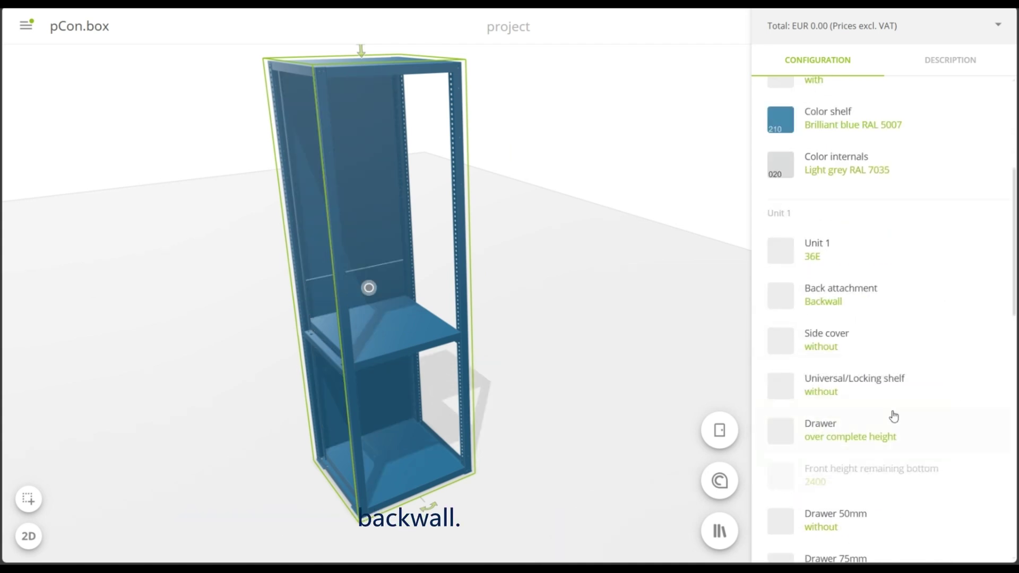
left_click(924, 349)
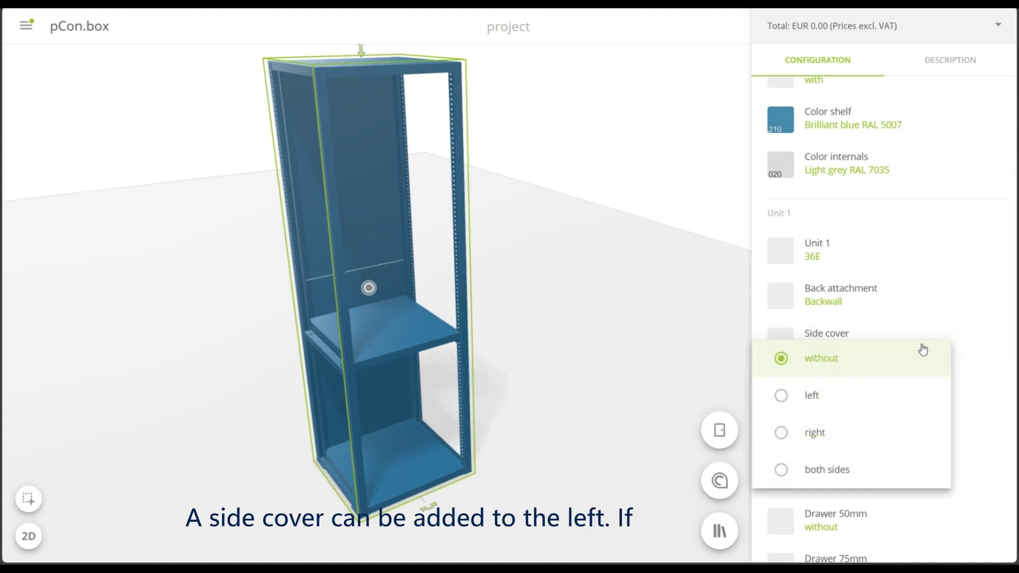
left_click(876, 407)
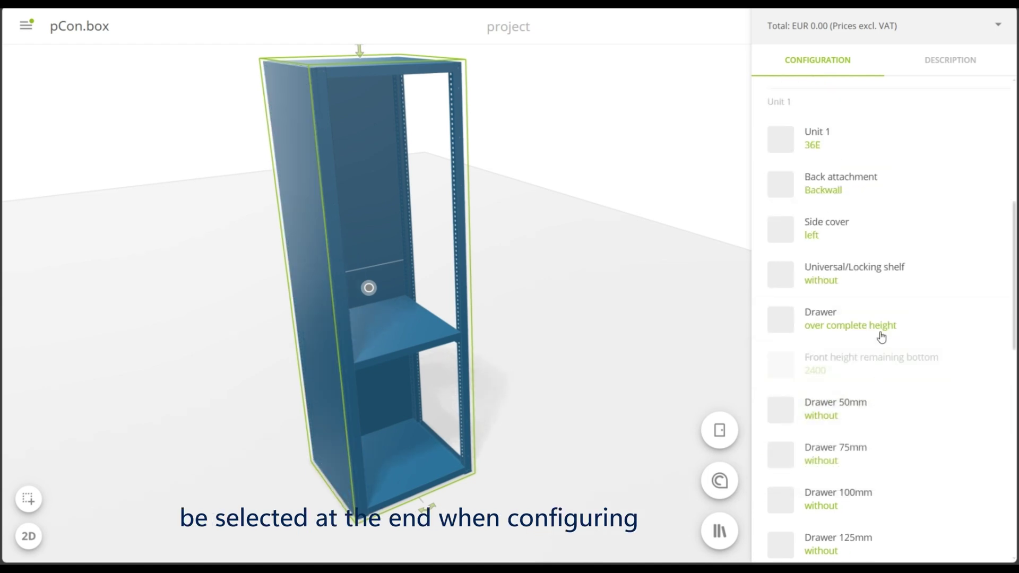
- Add a Locking/fixed shelf to Unit 1 and equip it with a CODE Lock
left_click(936, 277)
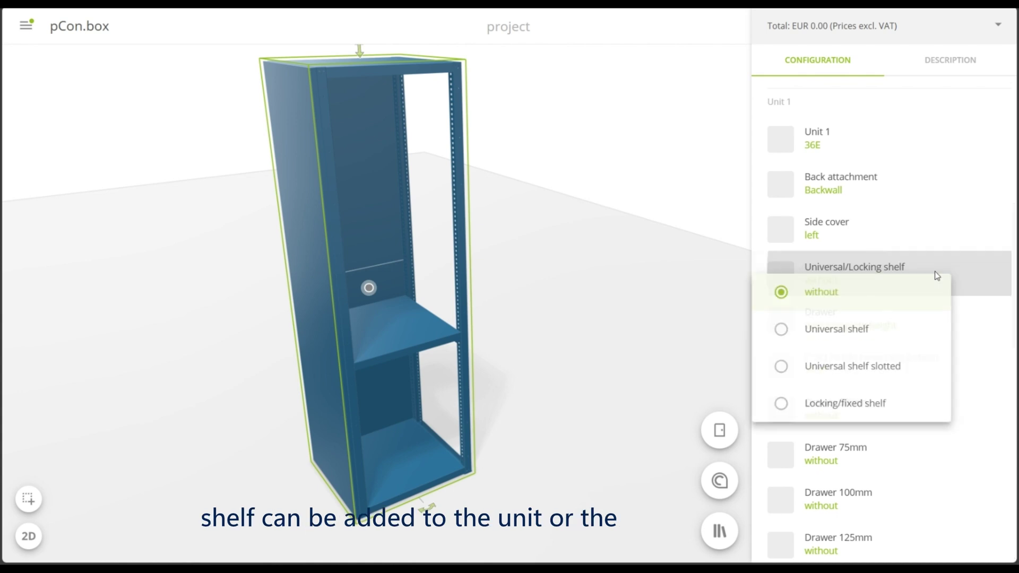
left_click(903, 408)
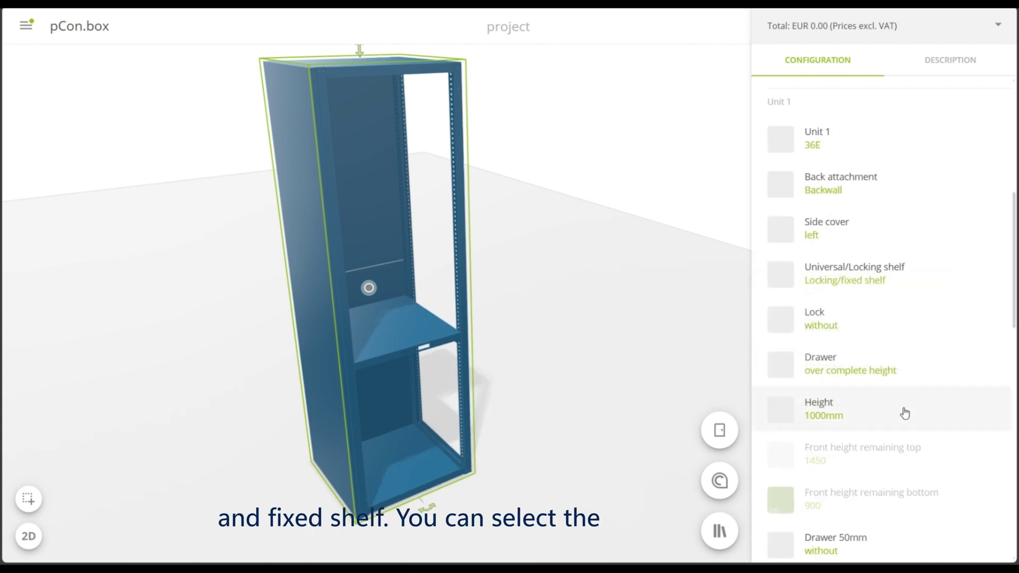
left_click(916, 329)
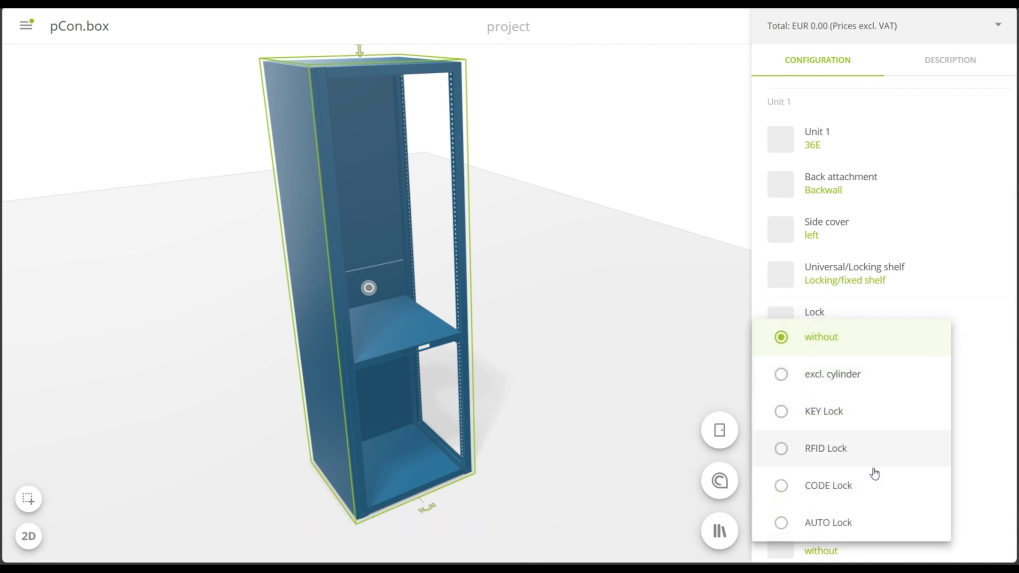
left_click(877, 485)
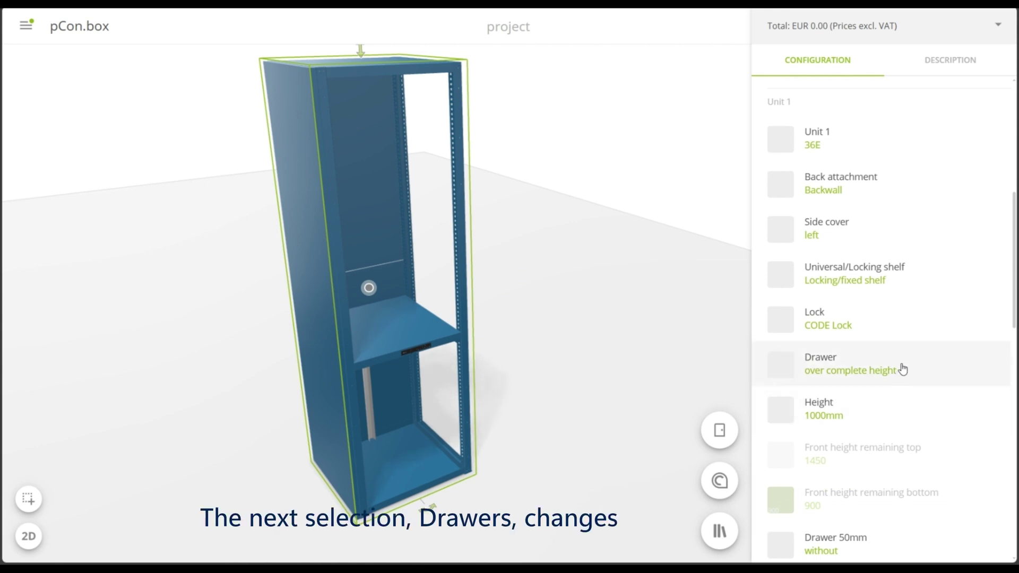
- Place Unit 1's drawers under the Universal/Locking shelf and set the locking shelf's height to 1200mm
left_click(907, 367)
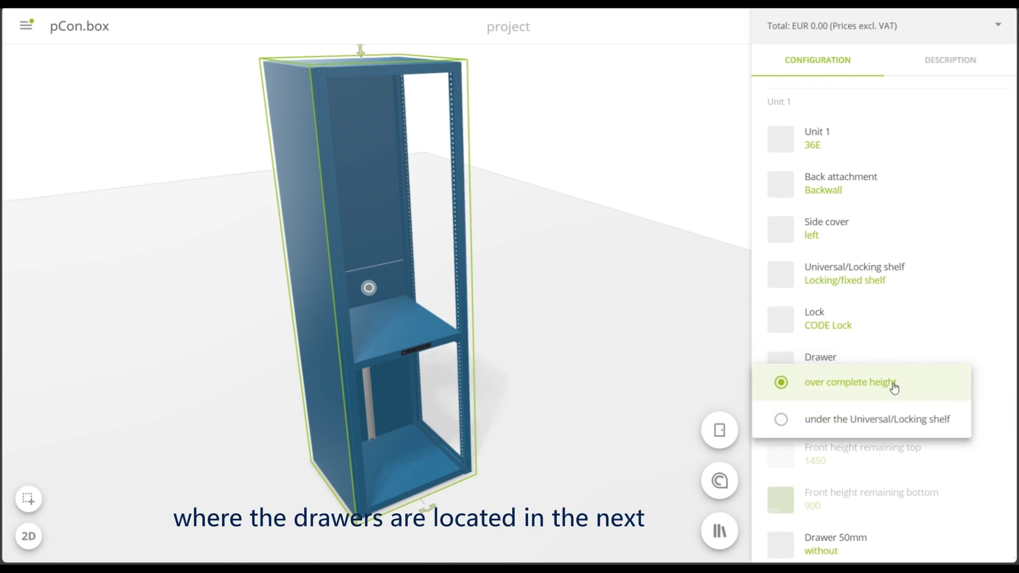
left_click(884, 421)
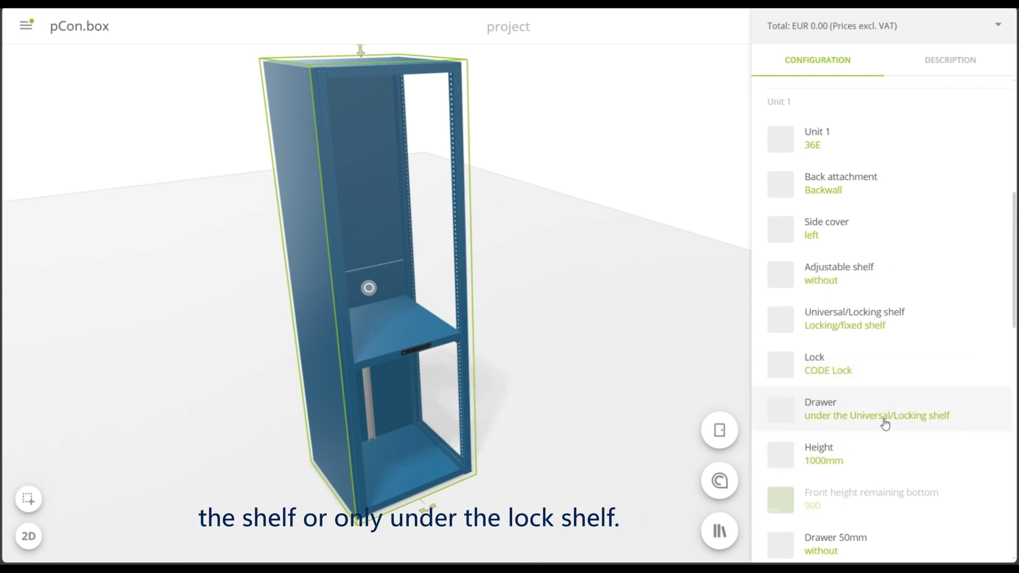
left_click(890, 455)
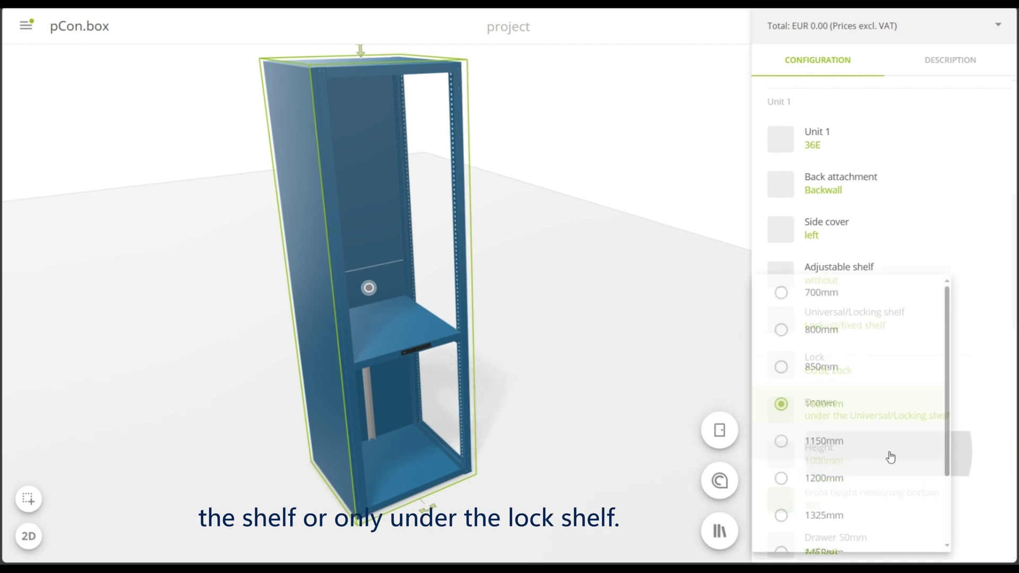
left_click(887, 482)
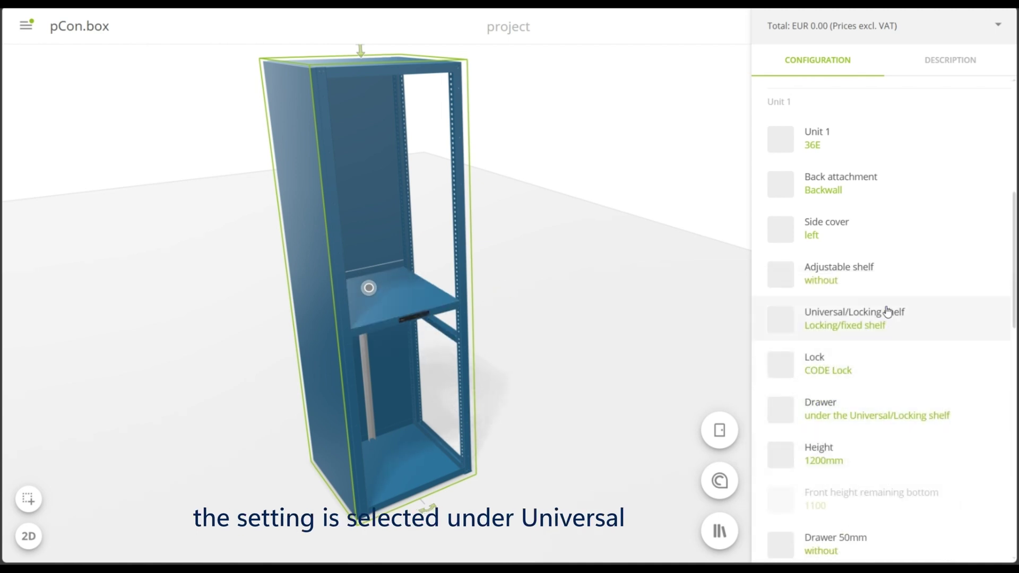
- Add 3 adjustable shelves to Unit 1 above the locking shelf
left_click(887, 276)
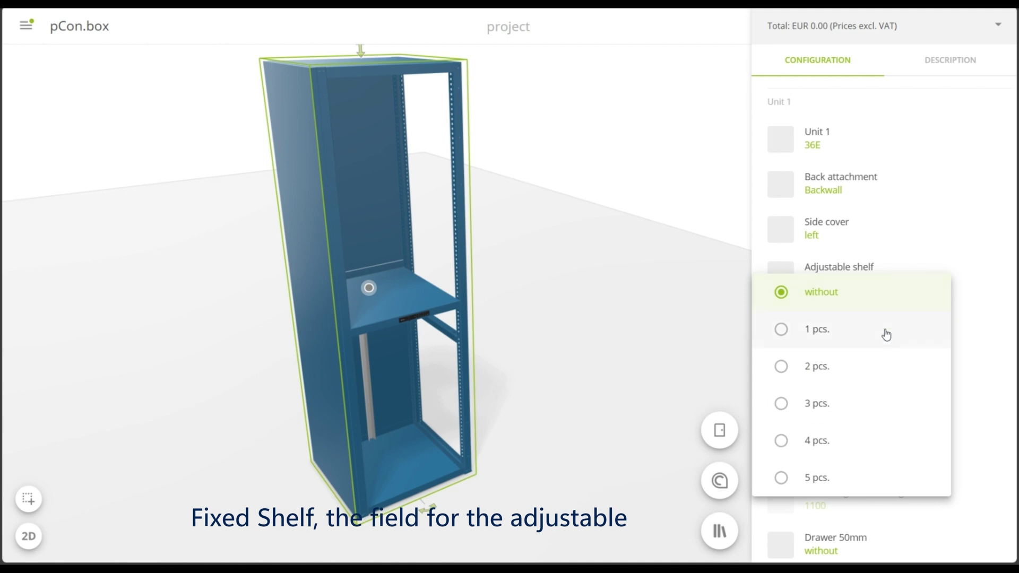
left_click(885, 407)
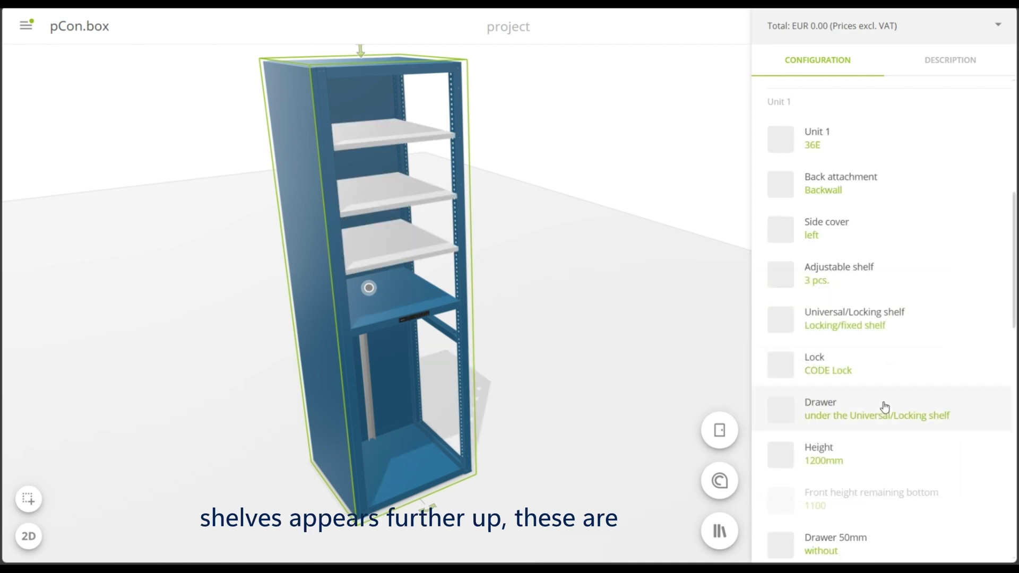
- Equip the first unit with two 50 mm drawers and two 100 mm drawers below the locking shelf
scroll(886, 371, "down", 5)
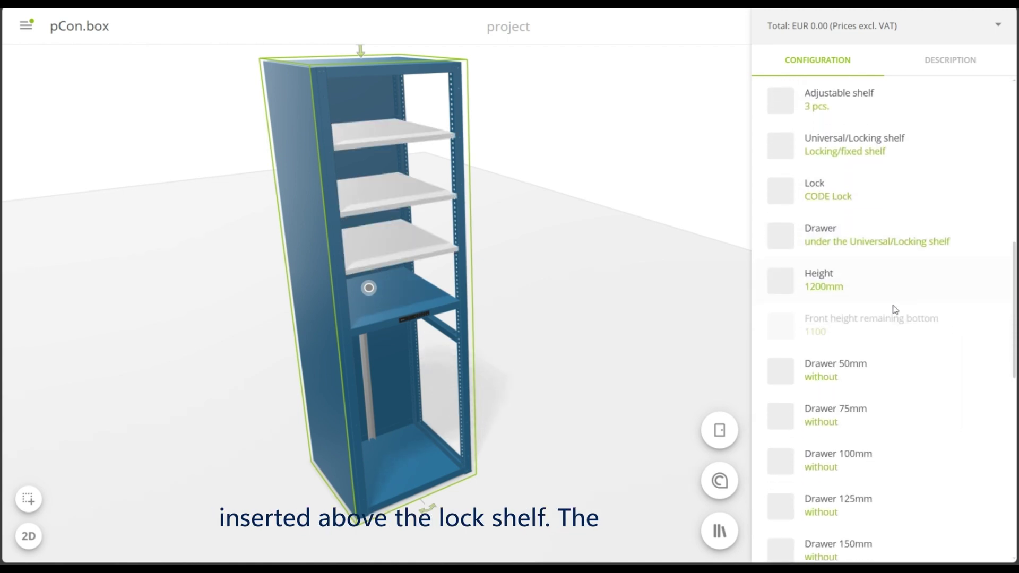
scroll(897, 281, "down", 1)
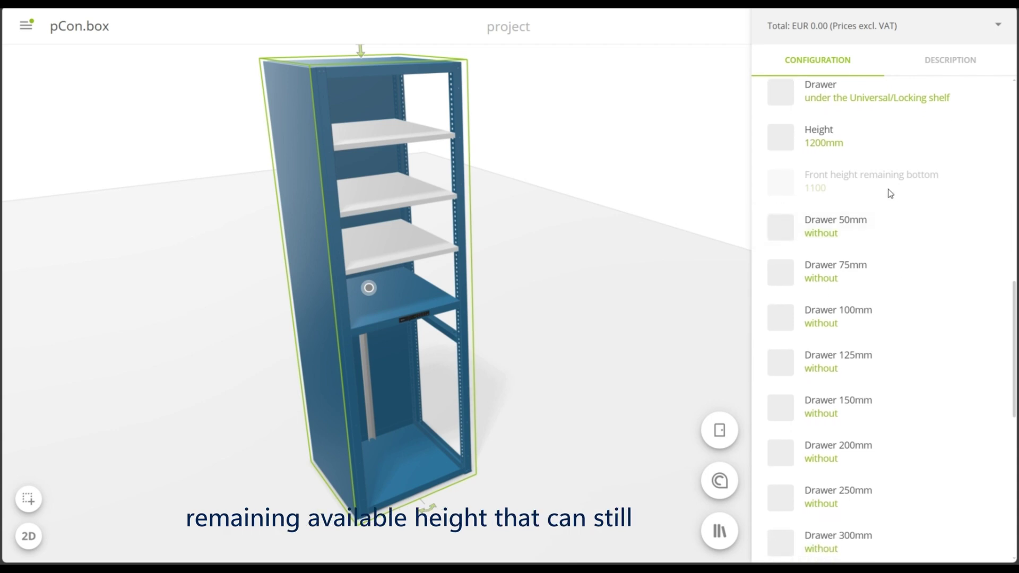
left_click(871, 229)
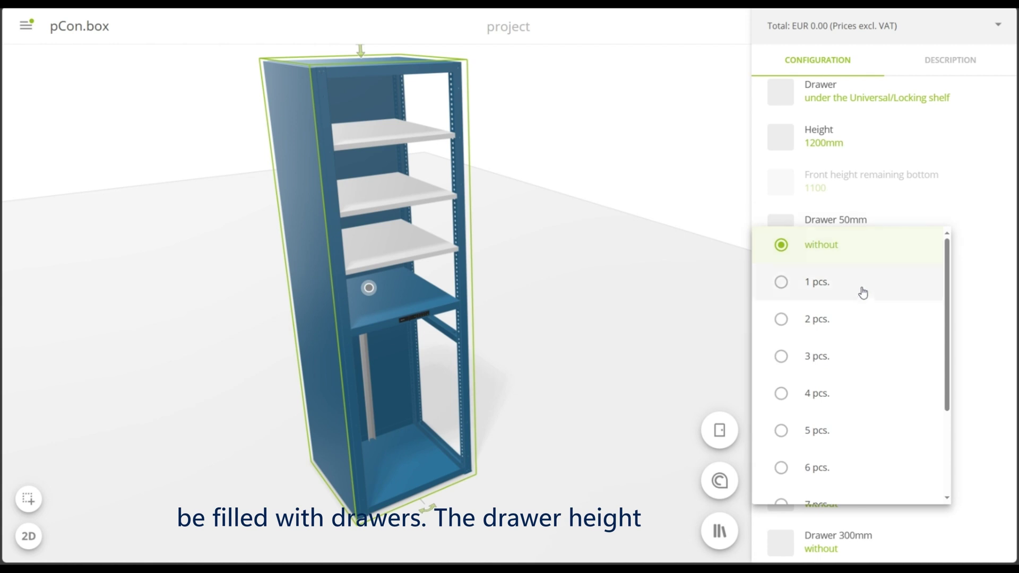
left_click(857, 317)
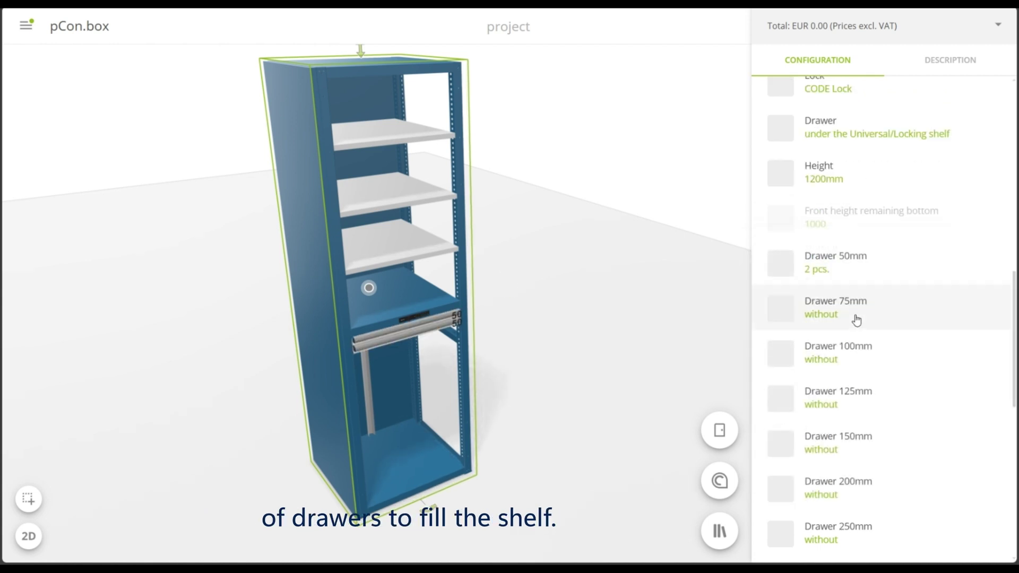
left_click(871, 359)
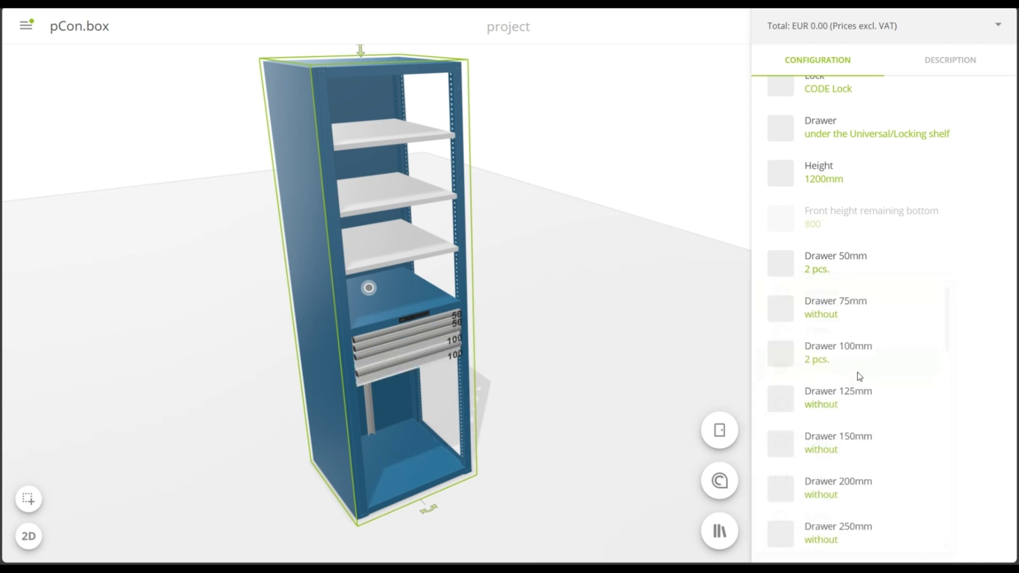
- Add two 150 mm drawers and one 200 mm drawer to the first unit
left_click(859, 440)
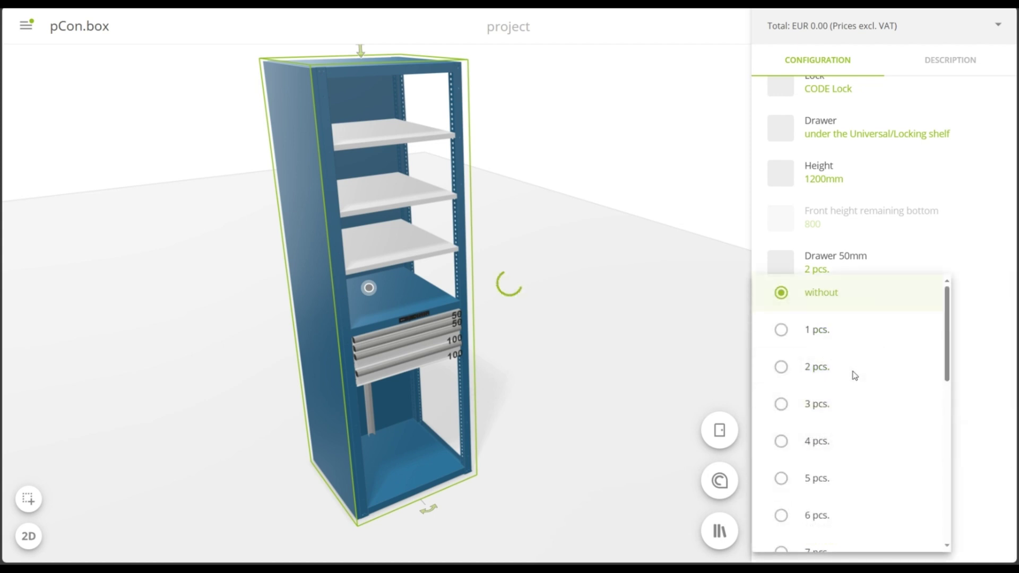
scroll(858, 423, "down", 1)
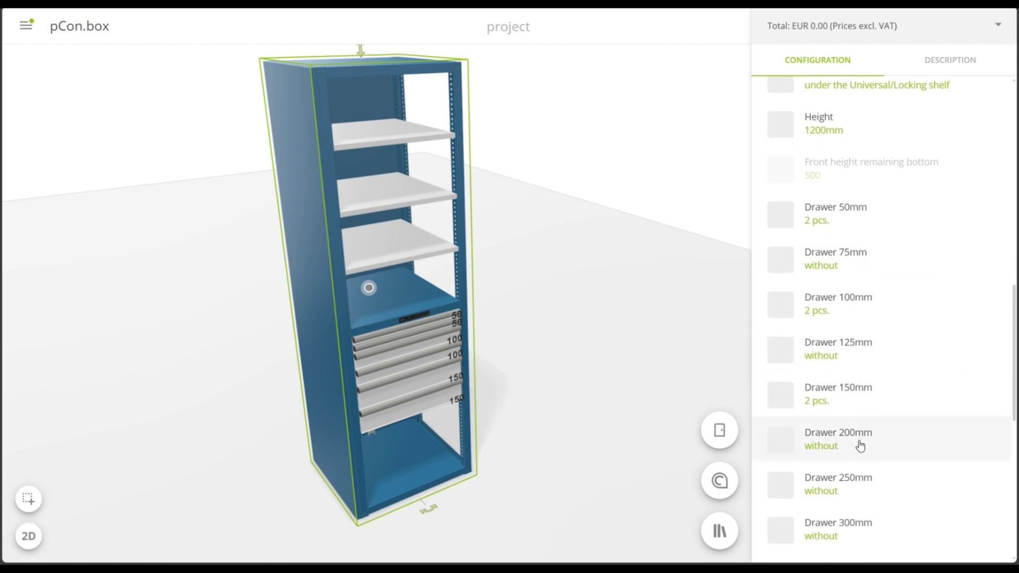
left_click(860, 433)
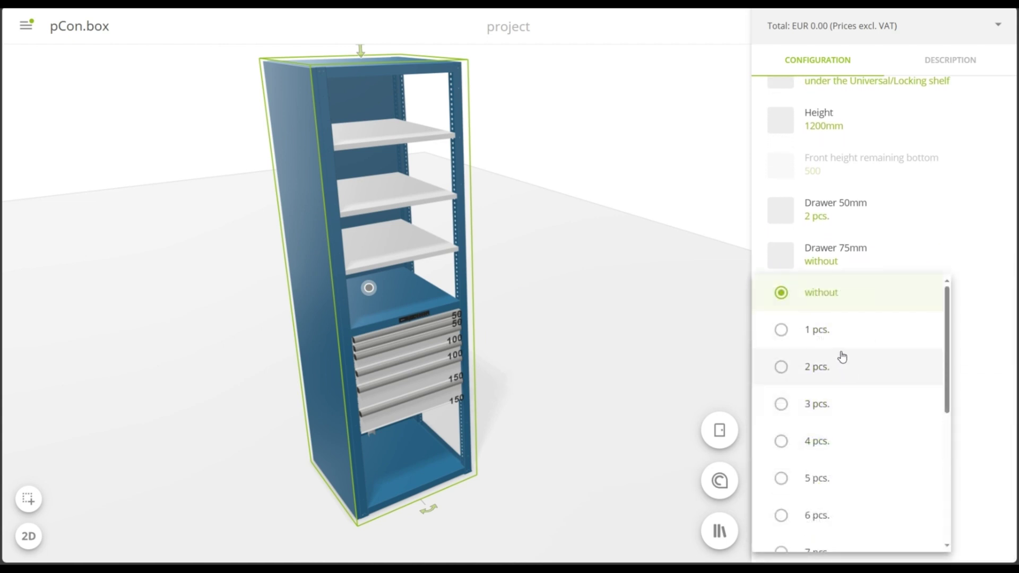
left_click(840, 338)
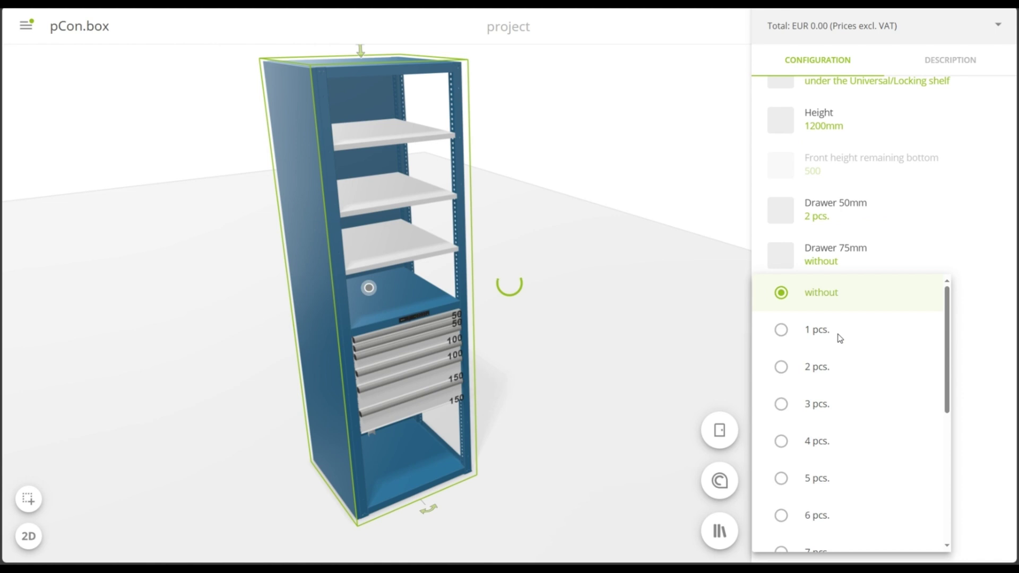
- Add one 300 mm drawer to the first unit's remaining space below the locking shelf
scroll(843, 435, "down", 1)
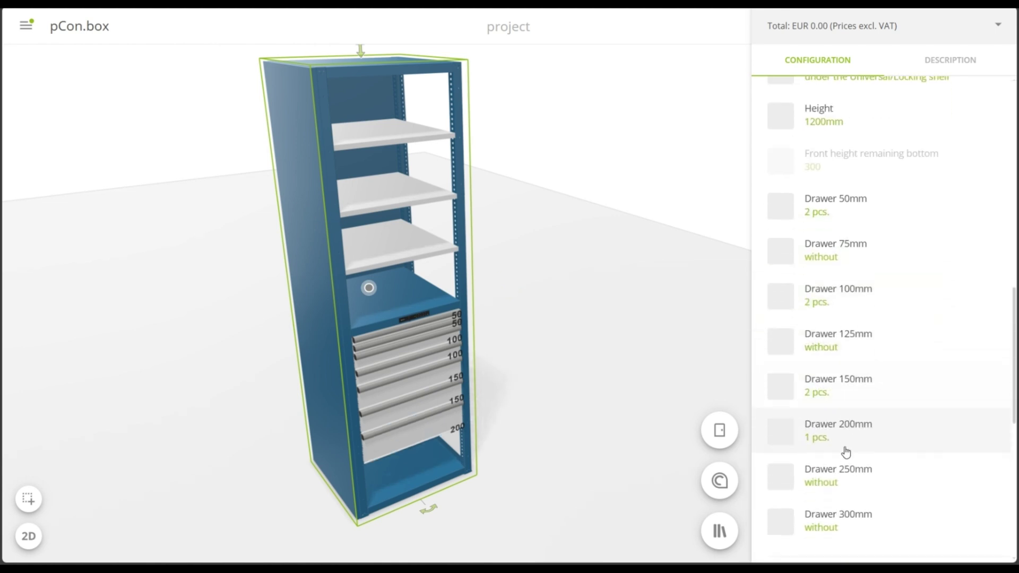
scroll(845, 452, "down", 1)
left_click(855, 484)
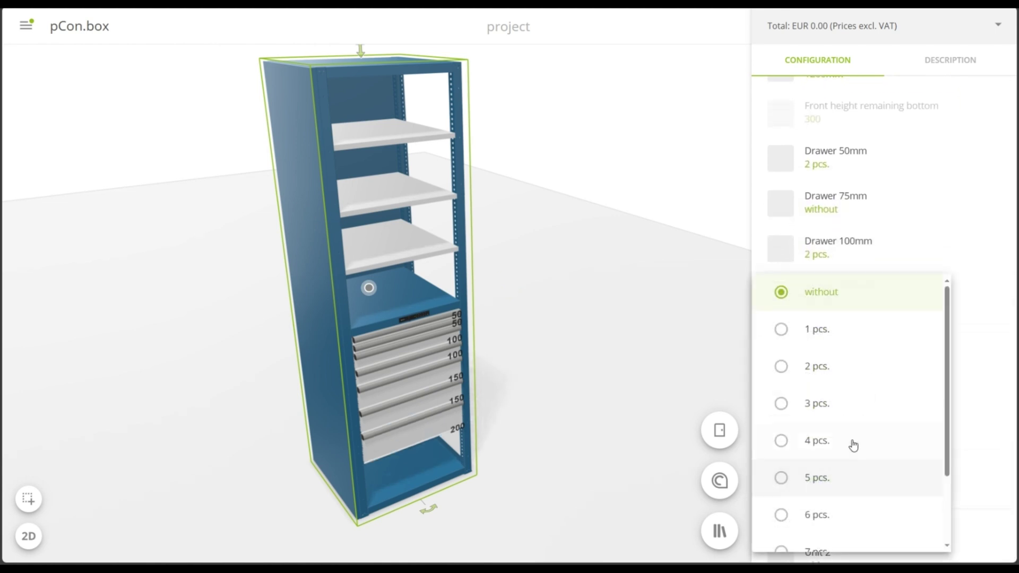
left_click(840, 338)
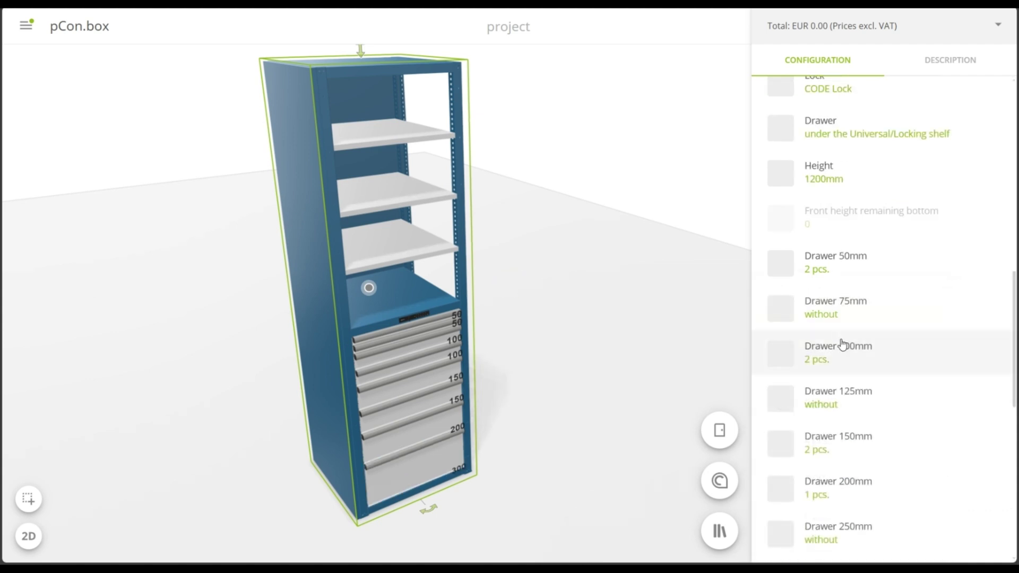
- Attach a 54E unit to the right-hand side frame and give it a Backwall as back attachment
left_click(457, 259)
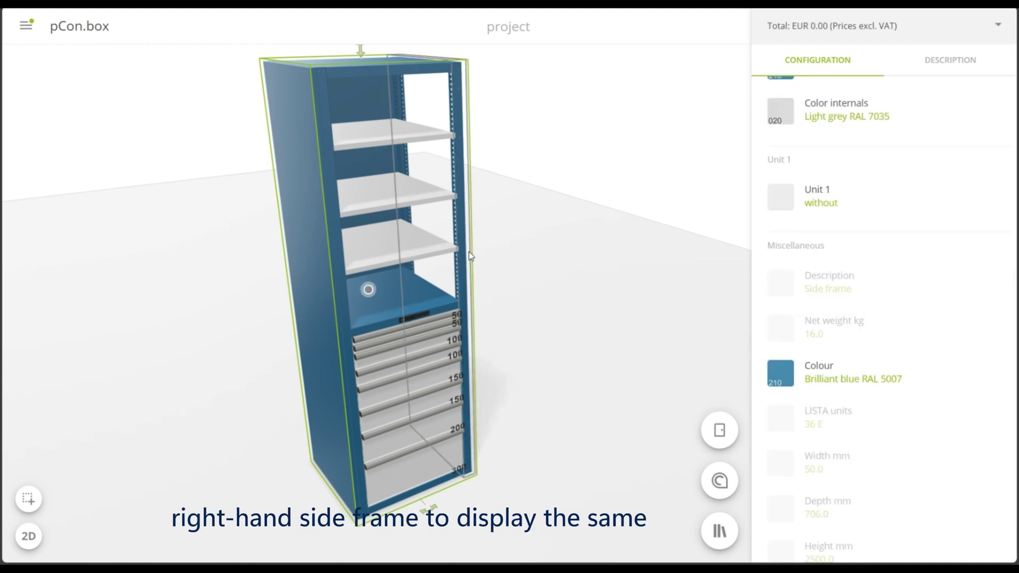
left_click(858, 200)
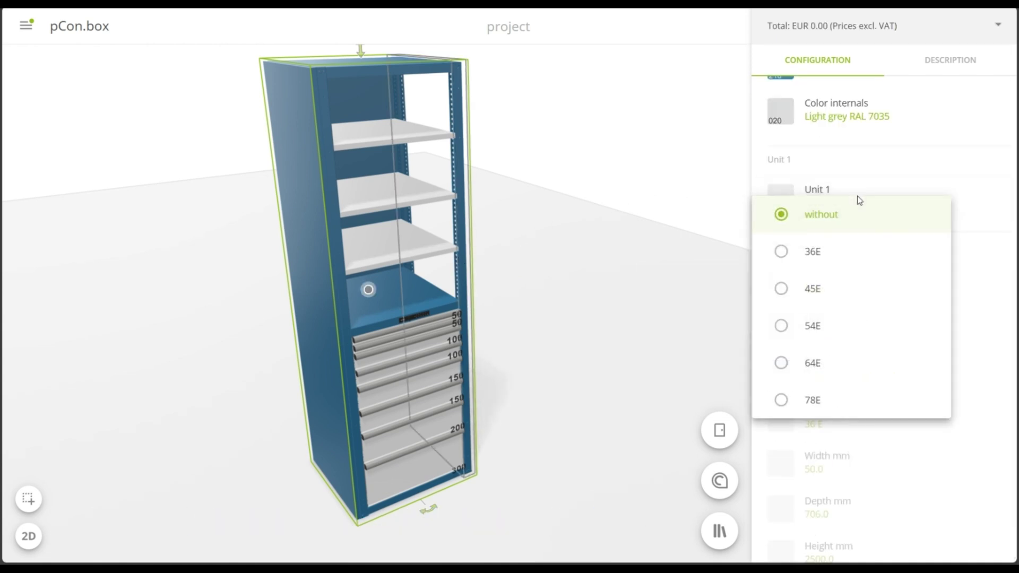
left_click(839, 323)
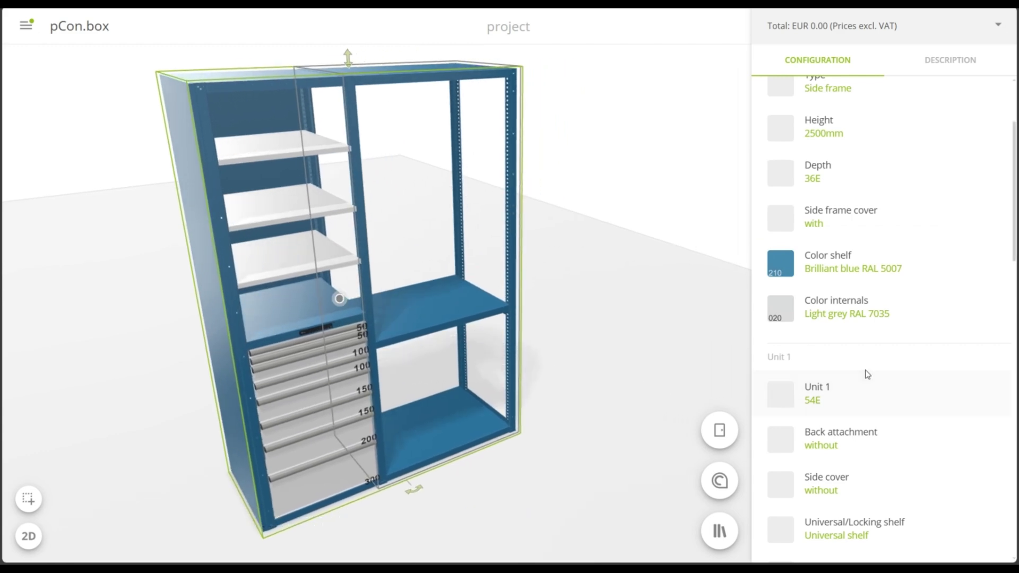
scroll(881, 345, "down", 3)
left_click(899, 298)
left_click(876, 348)
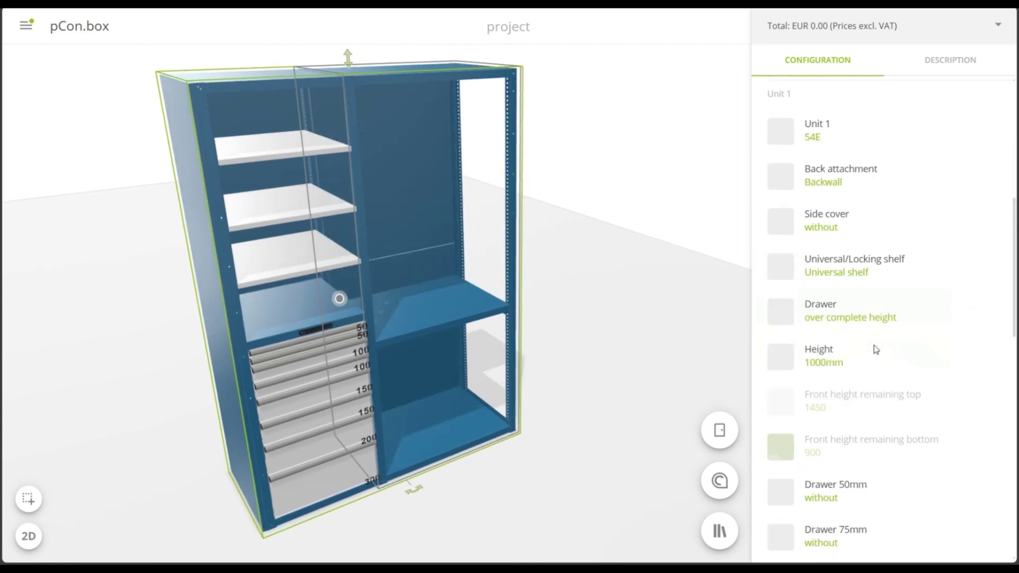
- Give the 54E unit a Locking/fixed shelf with a CODE Lock
left_click(848, 267)
left_click(832, 399)
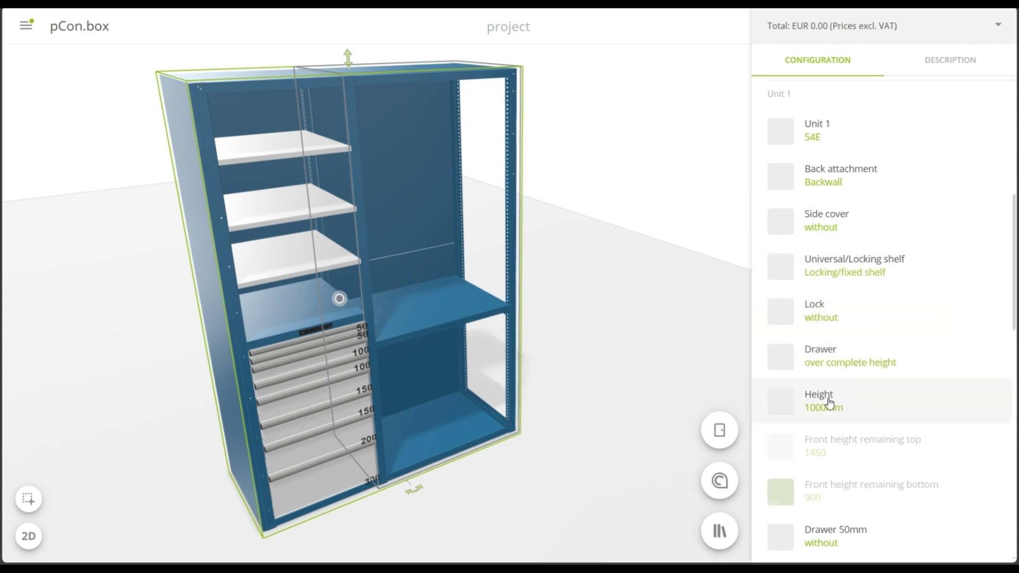
left_click(849, 318)
left_click(849, 478)
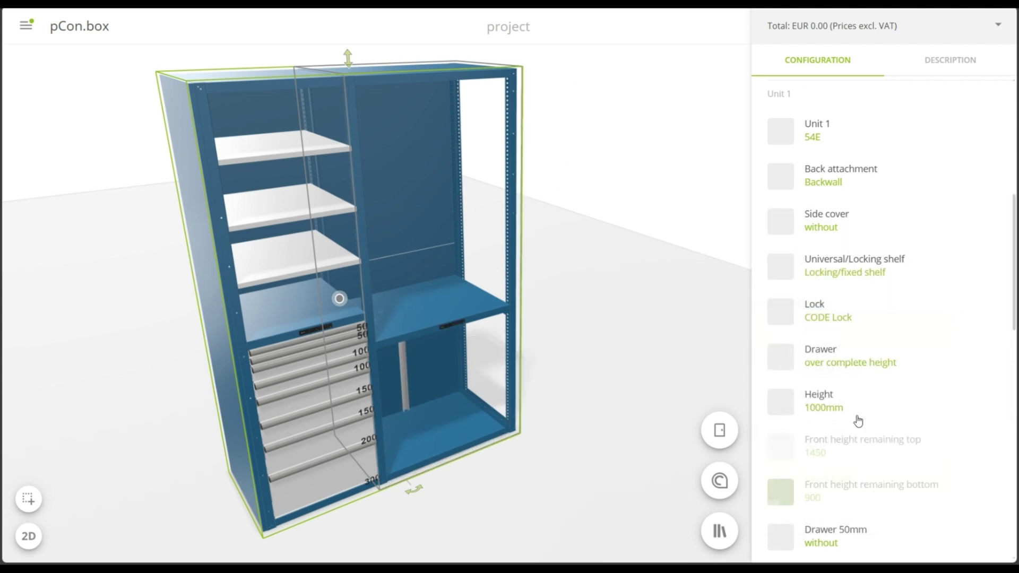
- Place the 54E unit's drawers under the Universal/Locking shelf and set the shelf height to 1200mm
left_click(855, 365)
left_click(851, 413)
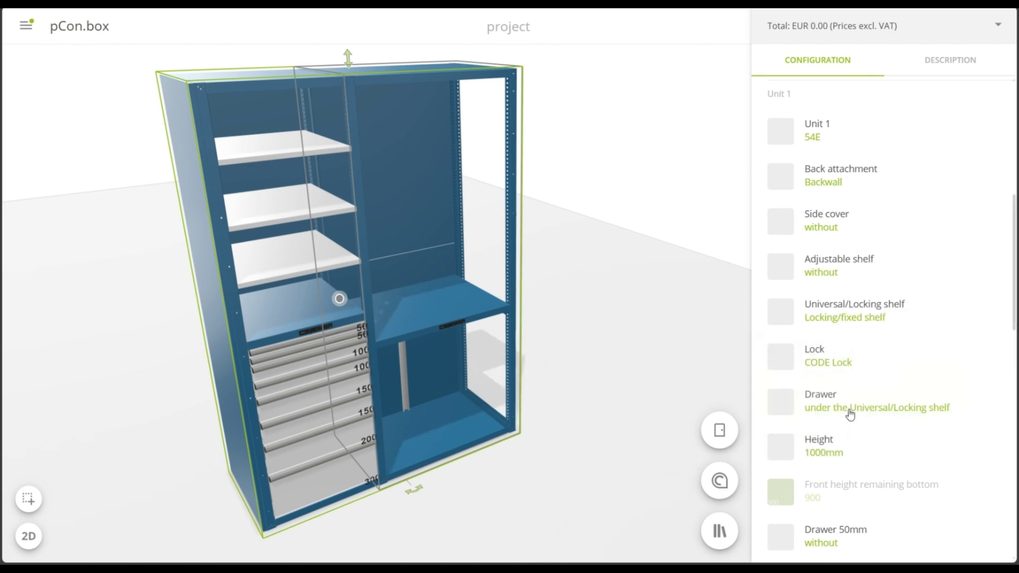
left_click(849, 447)
left_click(849, 481)
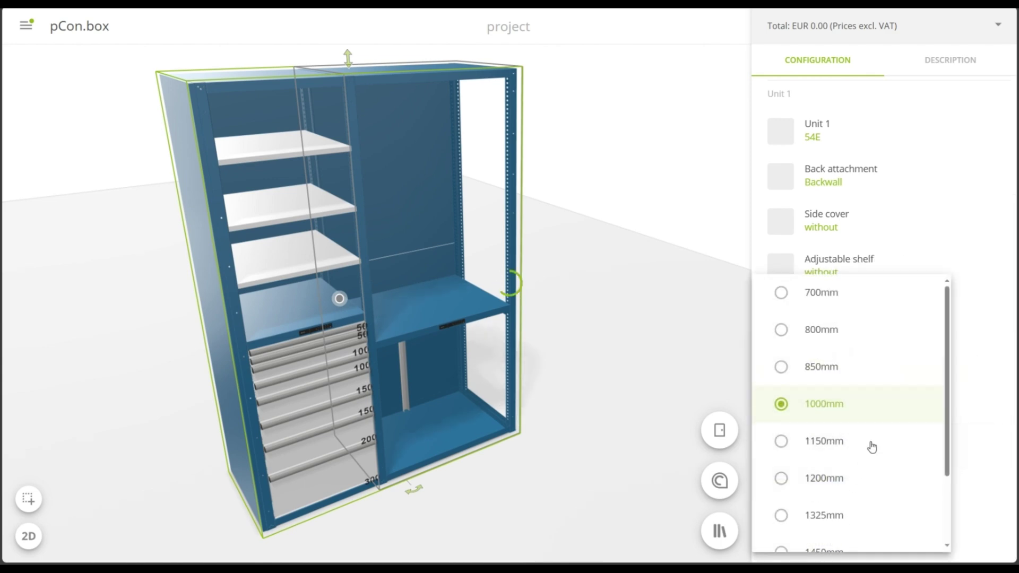
- Equip the 54E unit with two 75 mm, one 150 mm and three 100 mm drawers below the locking shelf
scroll(875, 313, "down", 6)
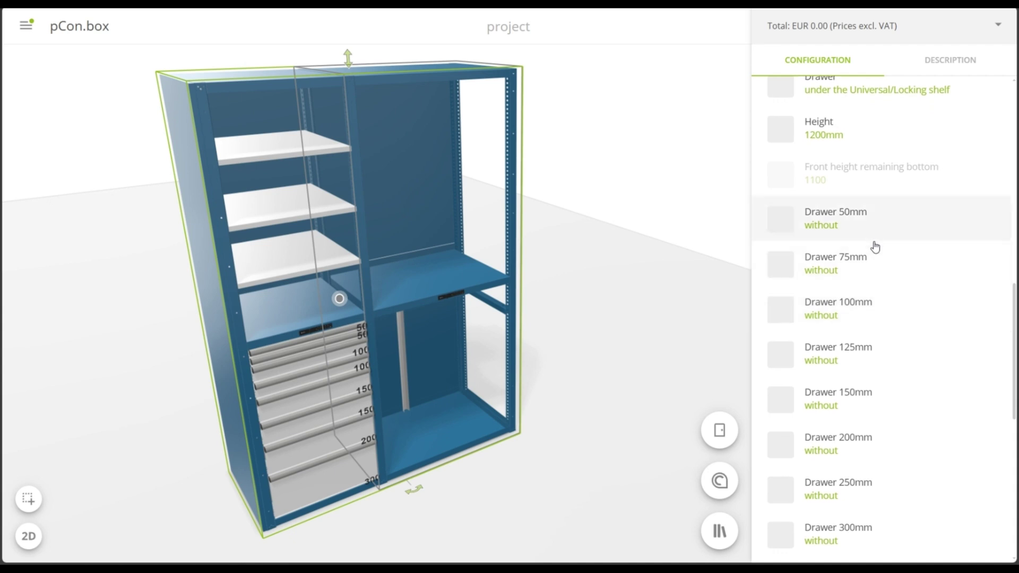
left_click(875, 260)
left_click(838, 356)
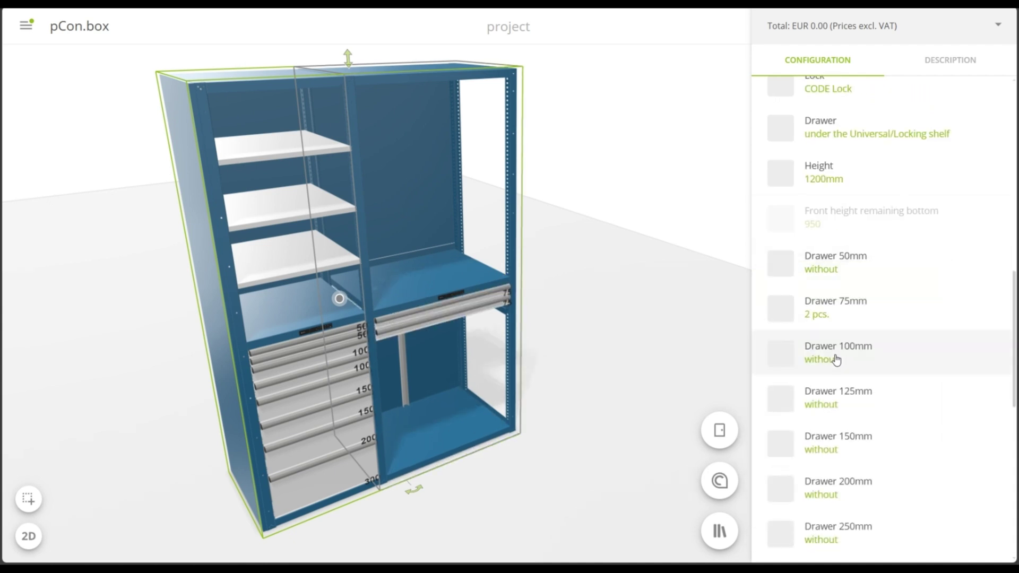
left_click(861, 440)
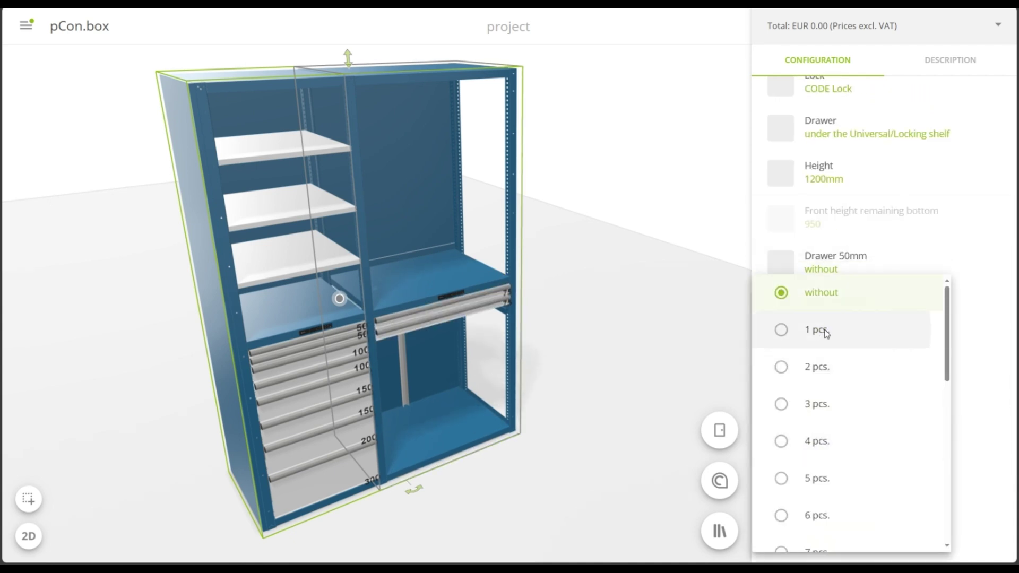
left_click(824, 330)
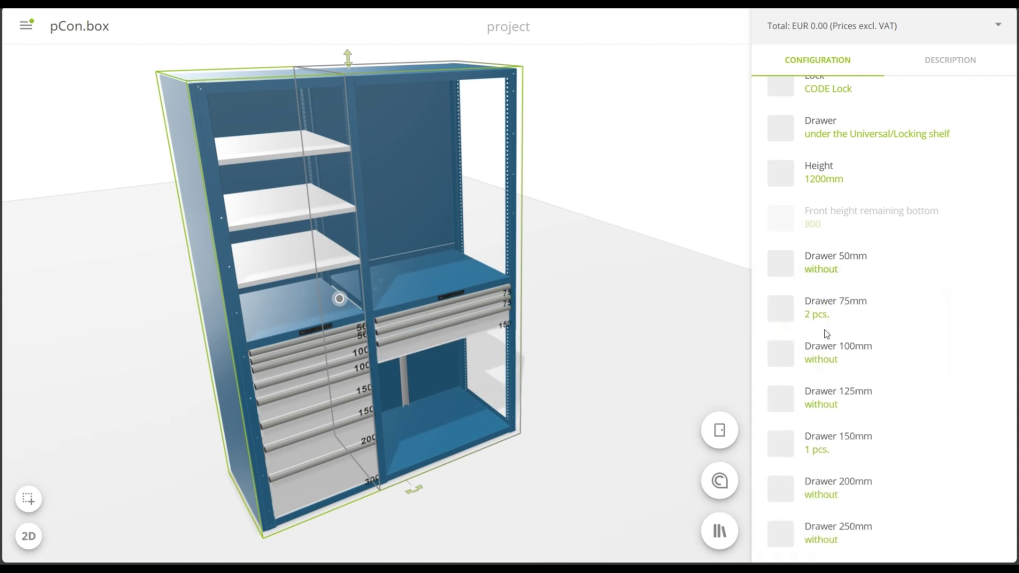
left_click(853, 365)
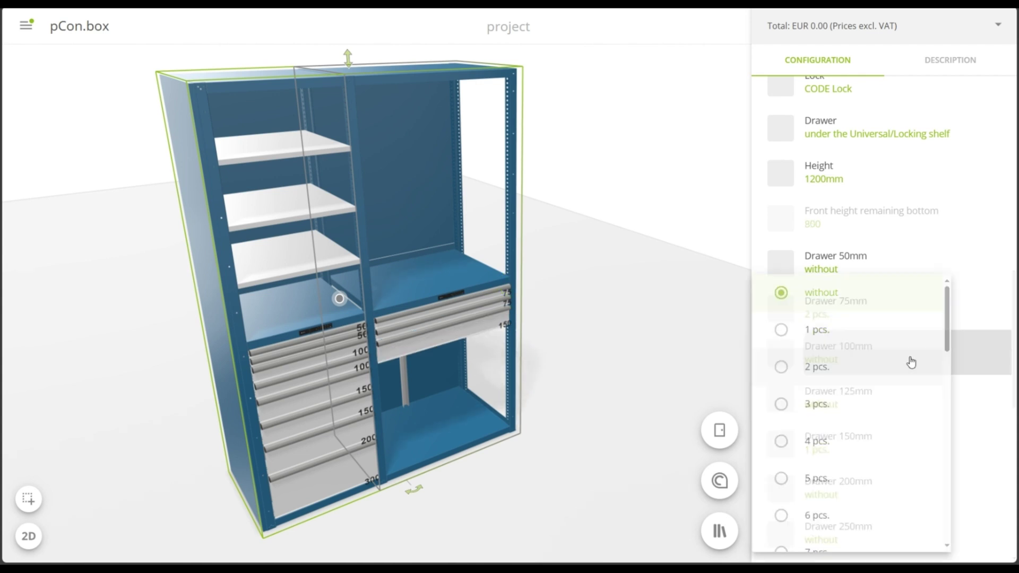
left_click(849, 406)
- Add one 200 mm drawer and one 300 mm drawer to the 54E unit
scroll(857, 428, "down", 2)
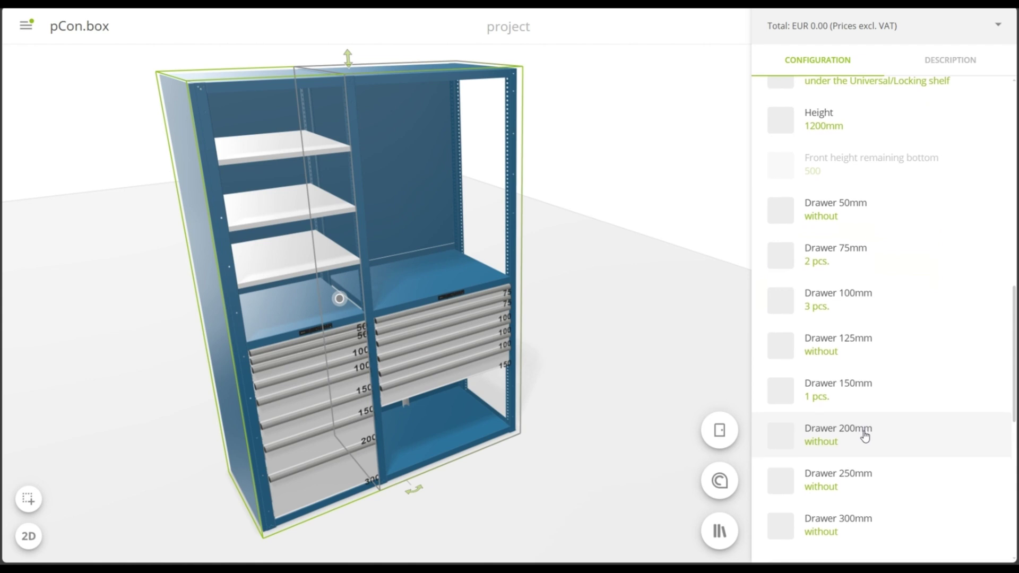
left_click(864, 435)
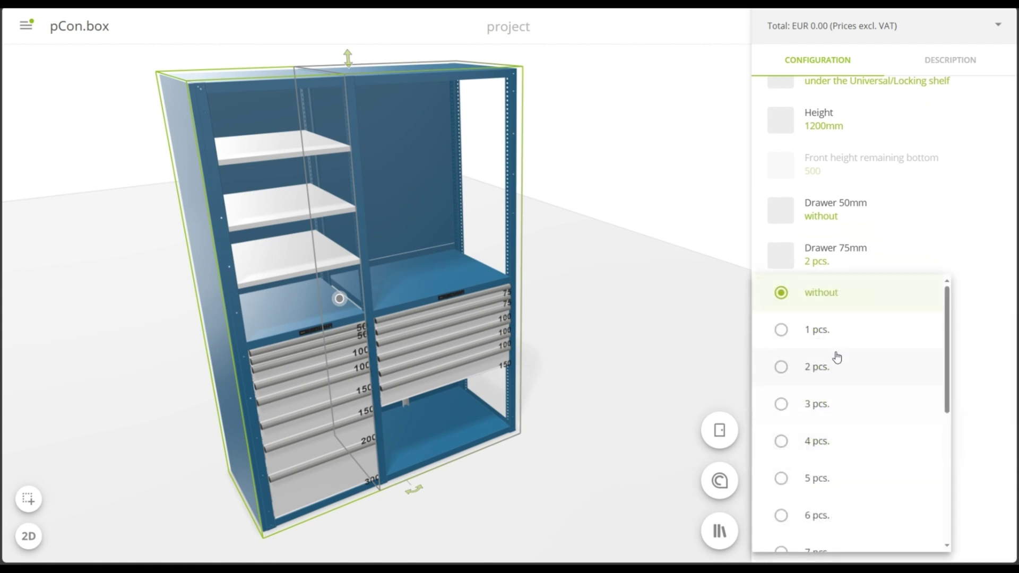
left_click(852, 433)
scroll(855, 510, "down", 2)
left_click(851, 475)
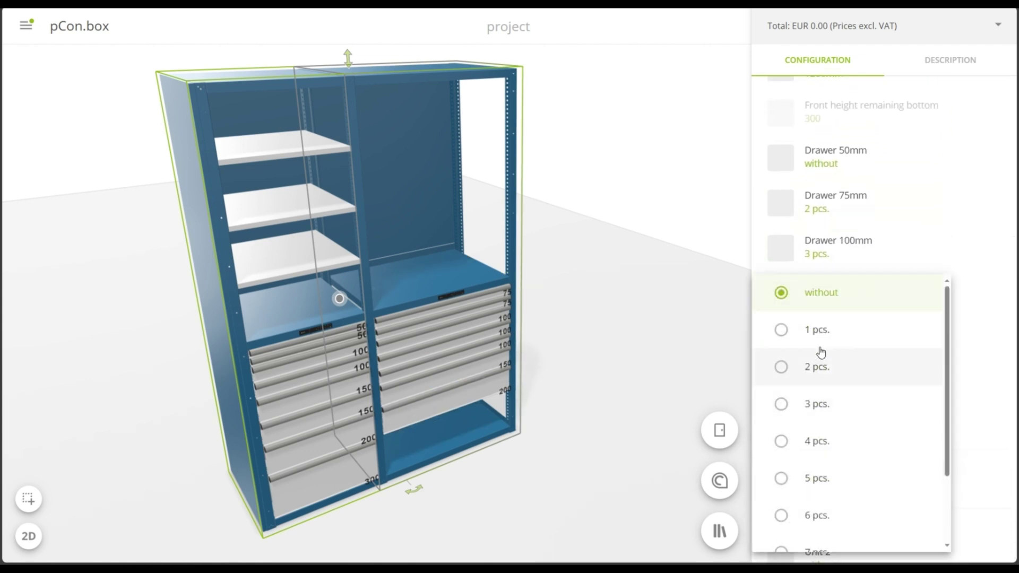
left_click(801, 340)
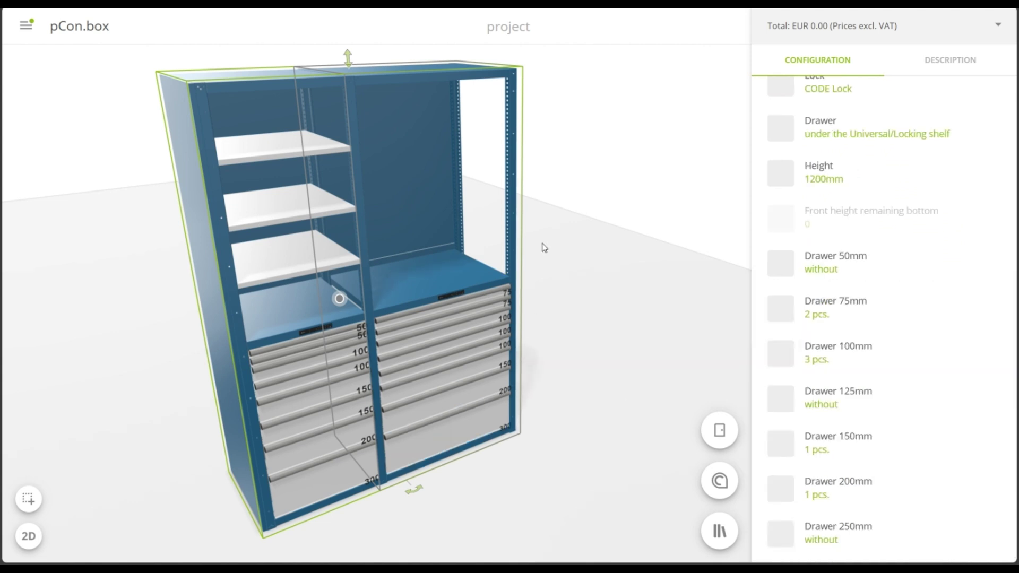
- Attach a 36E unit to the outer right side frame, with a Backwall and a right side cover
left_click(859, 220)
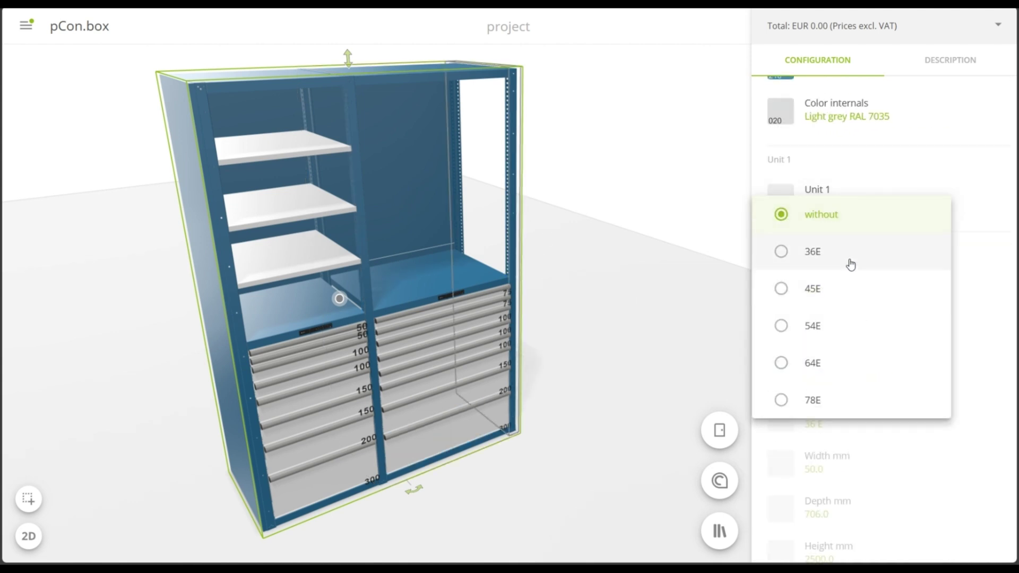
left_click(865, 252)
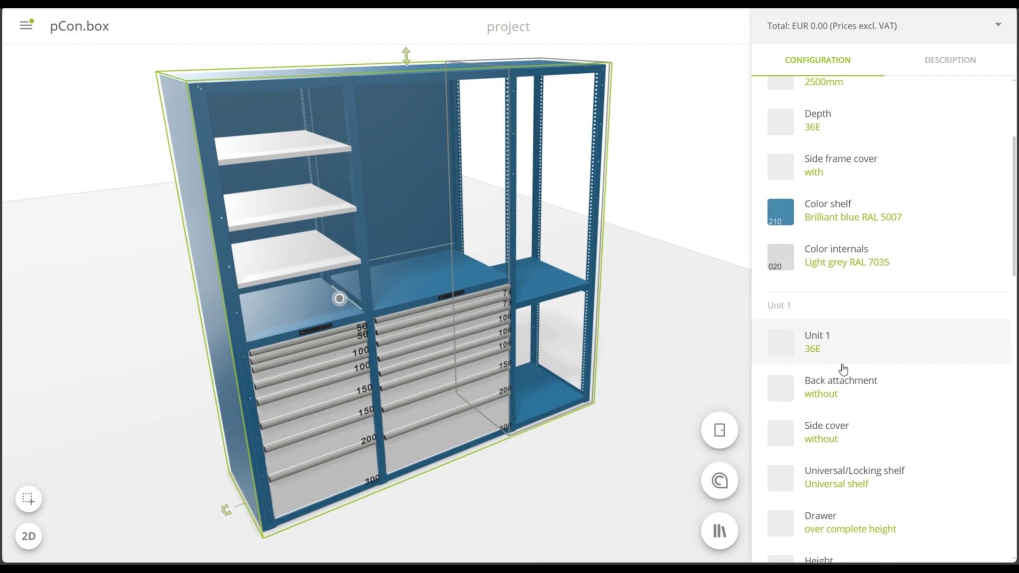
left_click(881, 329)
left_click(860, 401)
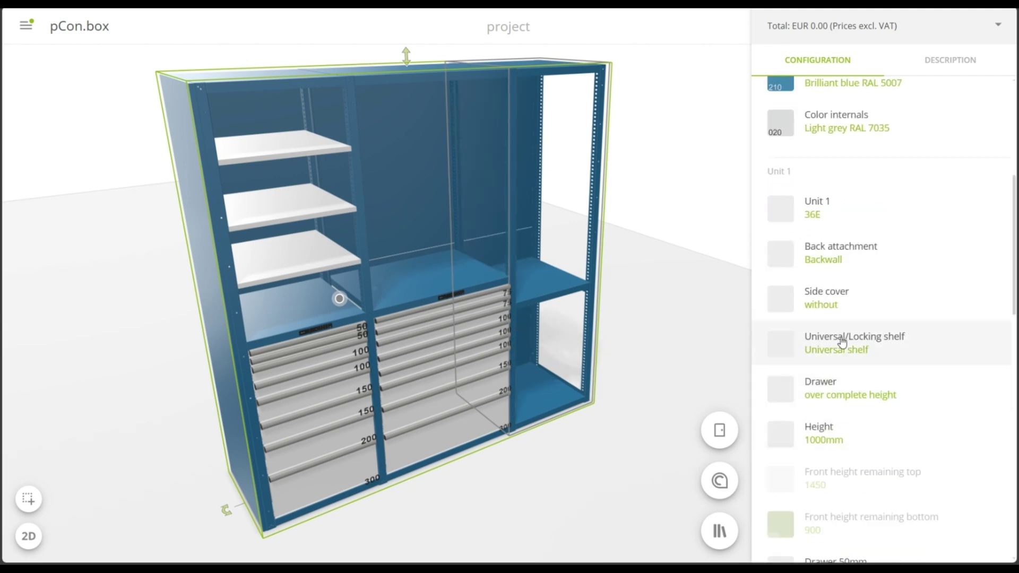
left_click(856, 297)
left_click(832, 398)
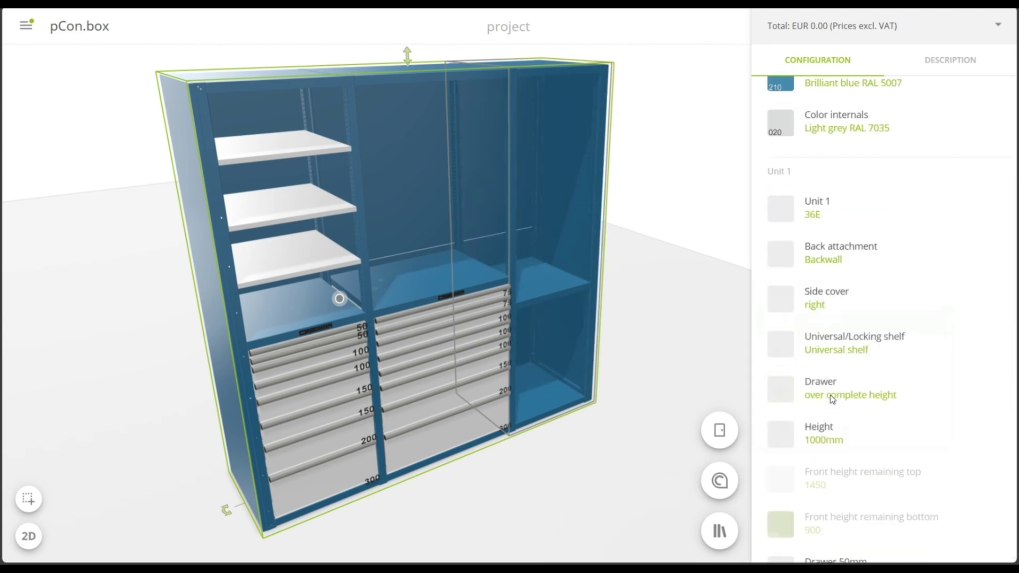
left_click(857, 337)
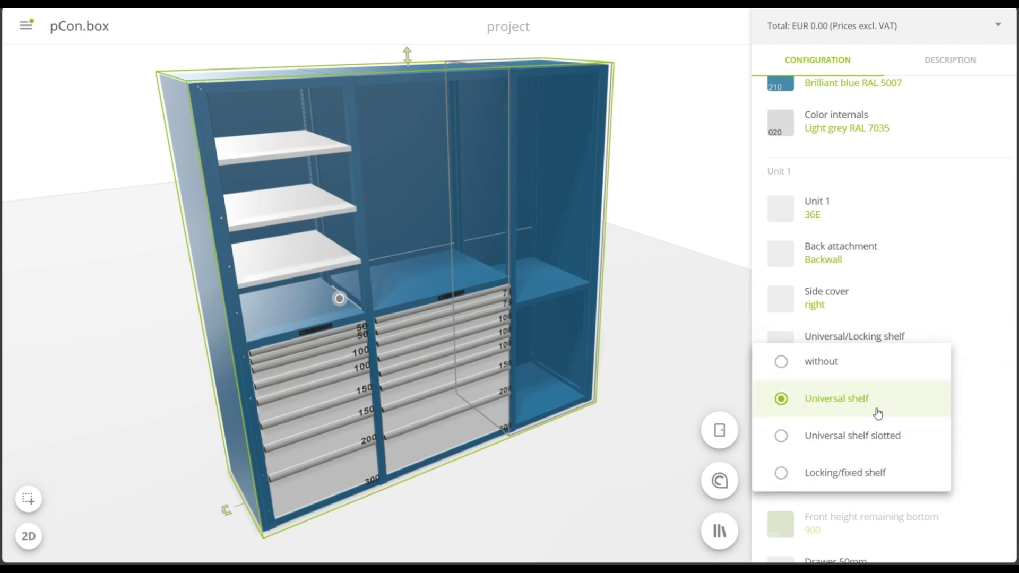
left_click(878, 413)
left_click(901, 382)
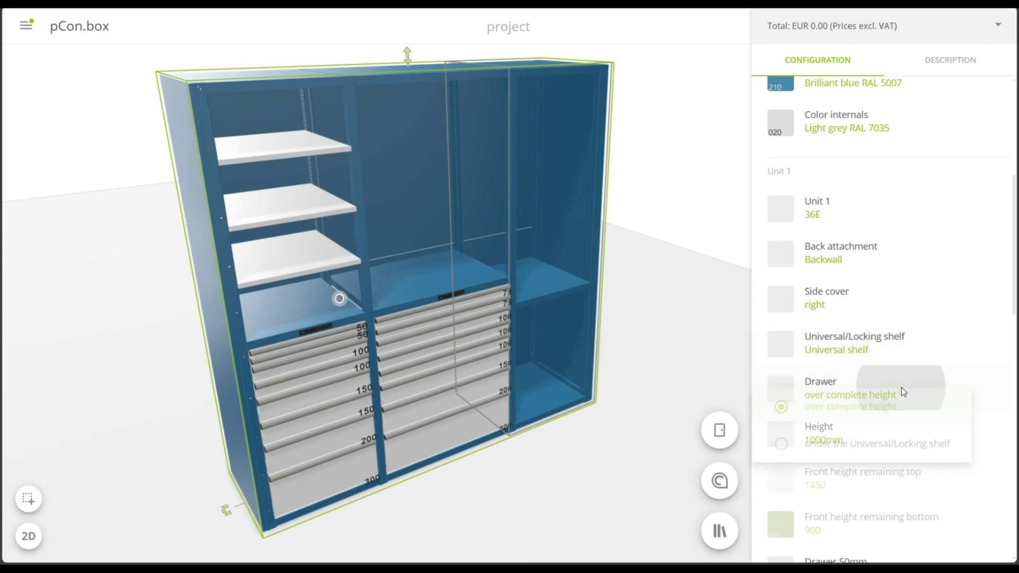
left_click(890, 446)
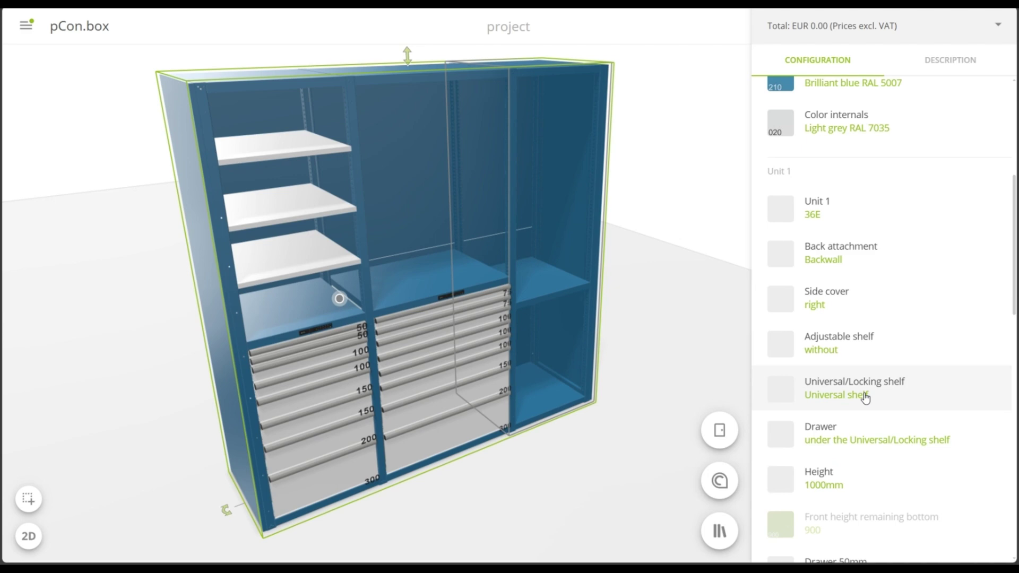
left_click(866, 392)
left_click(867, 430)
left_click(938, 421)
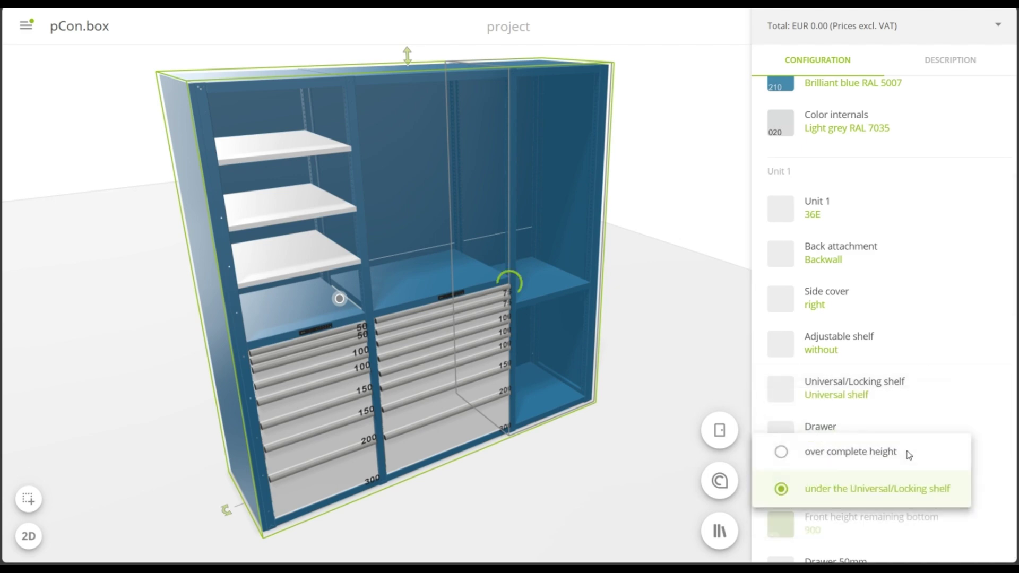
left_click(908, 455)
- Set the Universal shelf height of the 36E unit to 1200mm
left_click(908, 457)
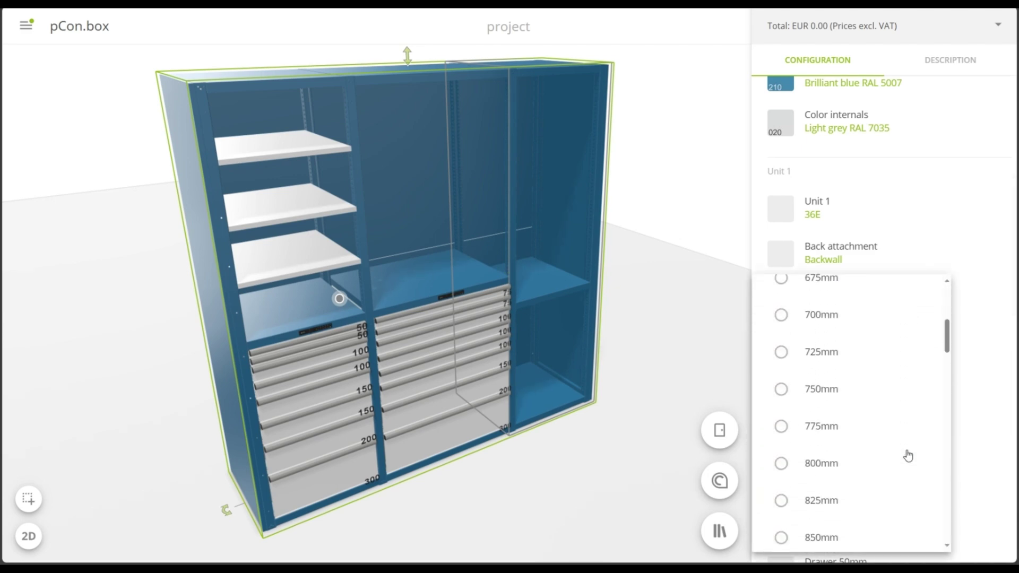
scroll(909, 455, "down", 7)
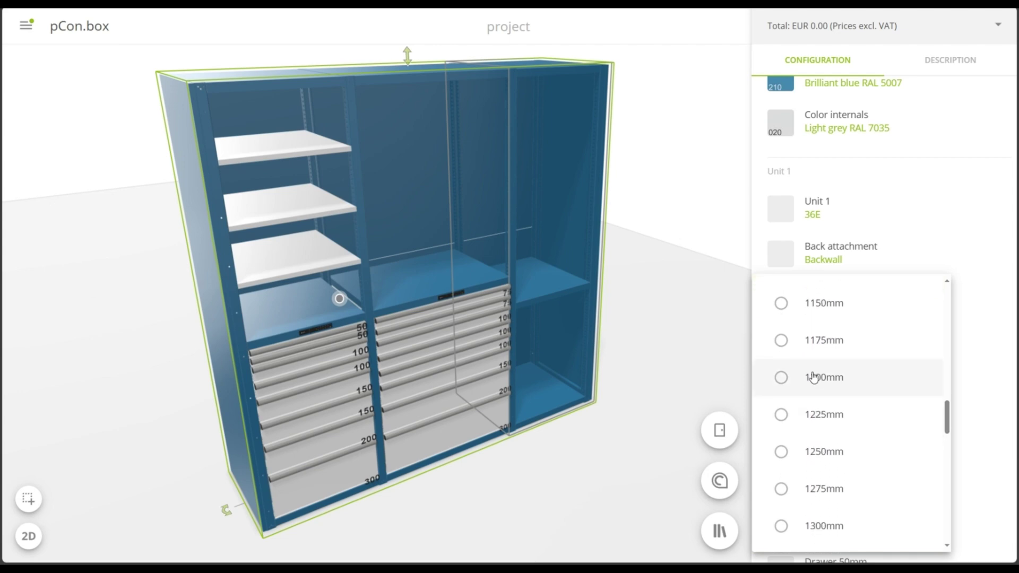
left_click(814, 377)
- Equip the 36E unit with eleven 100 mm drawers and three 50 mm drawers
scroll(859, 380, "down", 6)
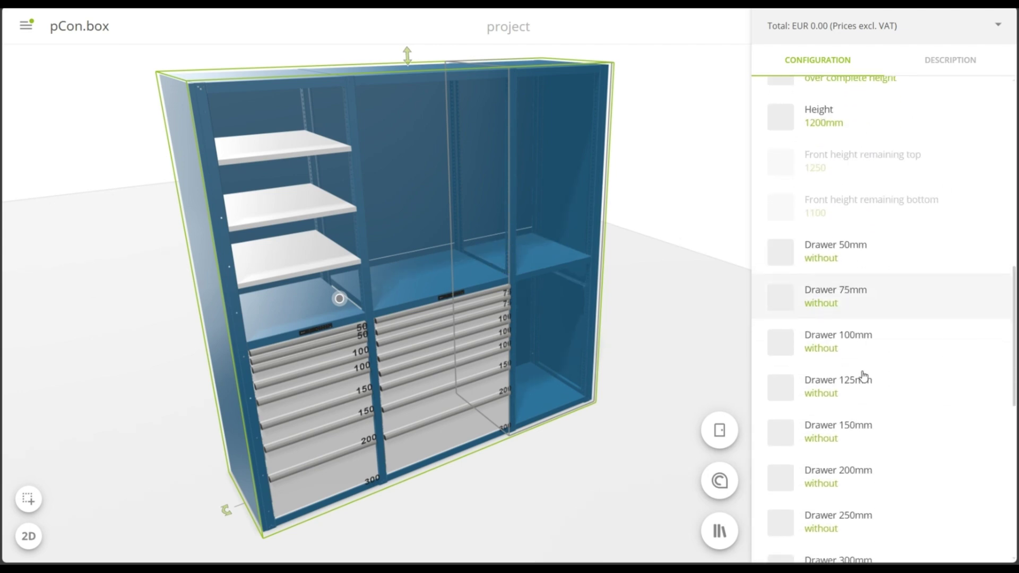
left_click(866, 341)
scroll(858, 409, "down", 5)
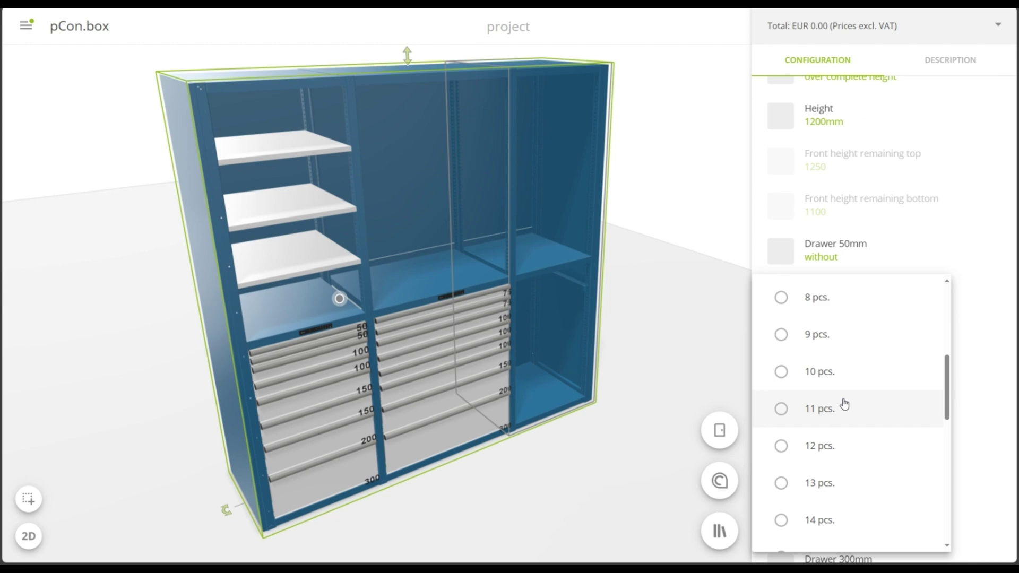
left_click(856, 372)
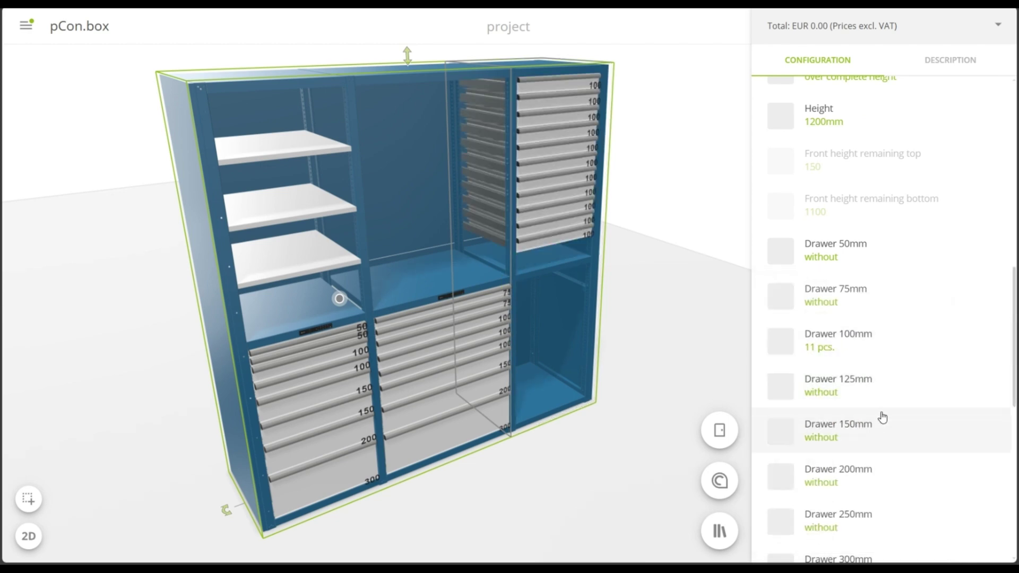
left_click(868, 344)
left_click(966, 348)
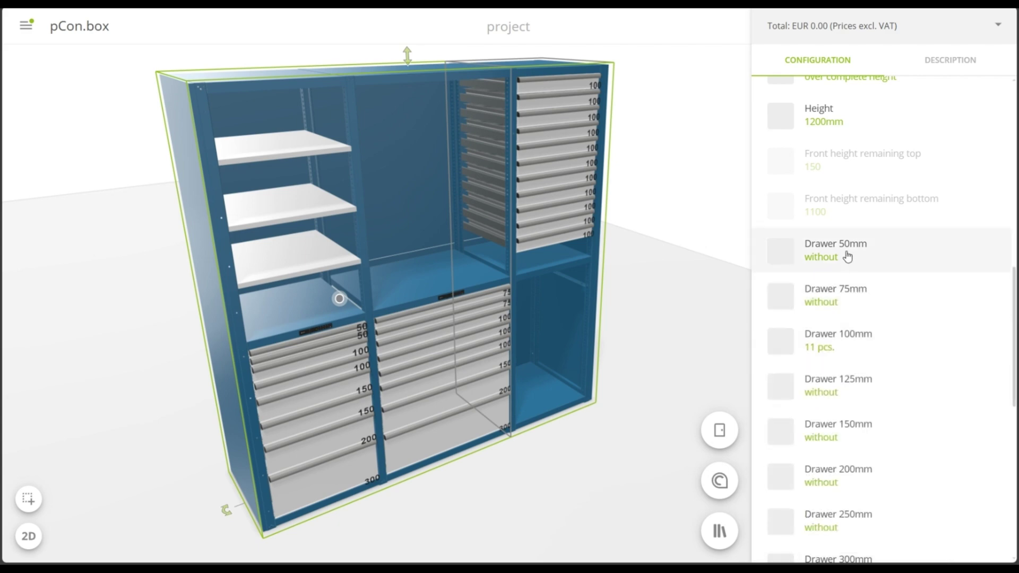
left_click(784, 257)
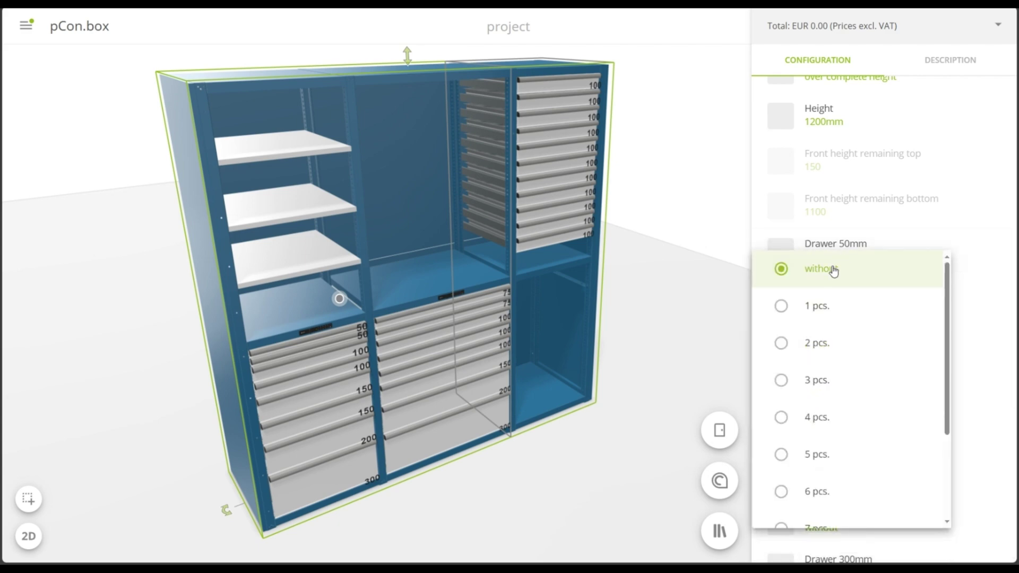
left_click(843, 380)
- Add four 150 mm drawers and two 250 mm drawers to the 36E unit, and deselect the cabinet
scroll(849, 389, "down", 3)
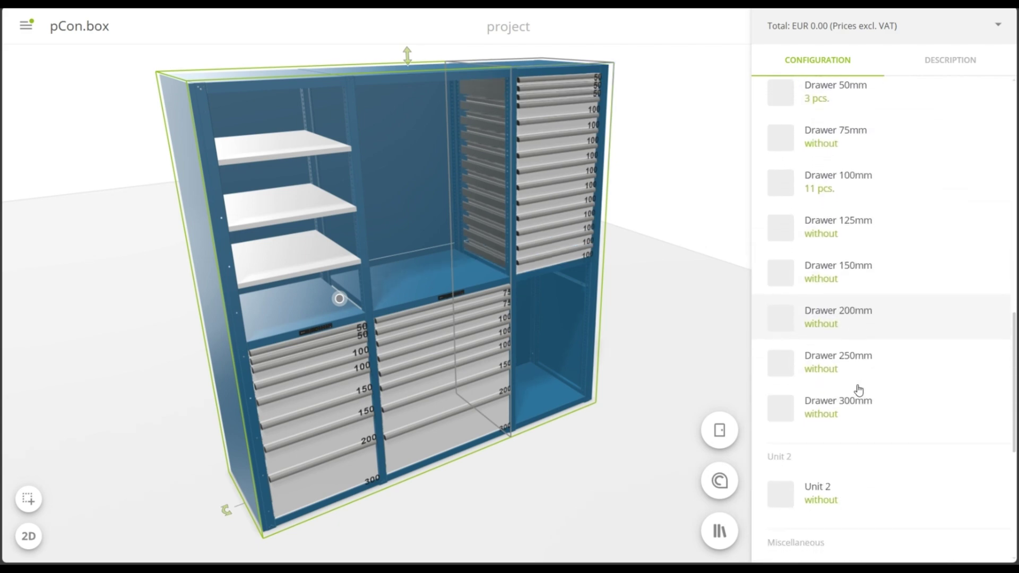
scroll(857, 389, "up", 1)
scroll(858, 391, "up", 1)
left_click(863, 414)
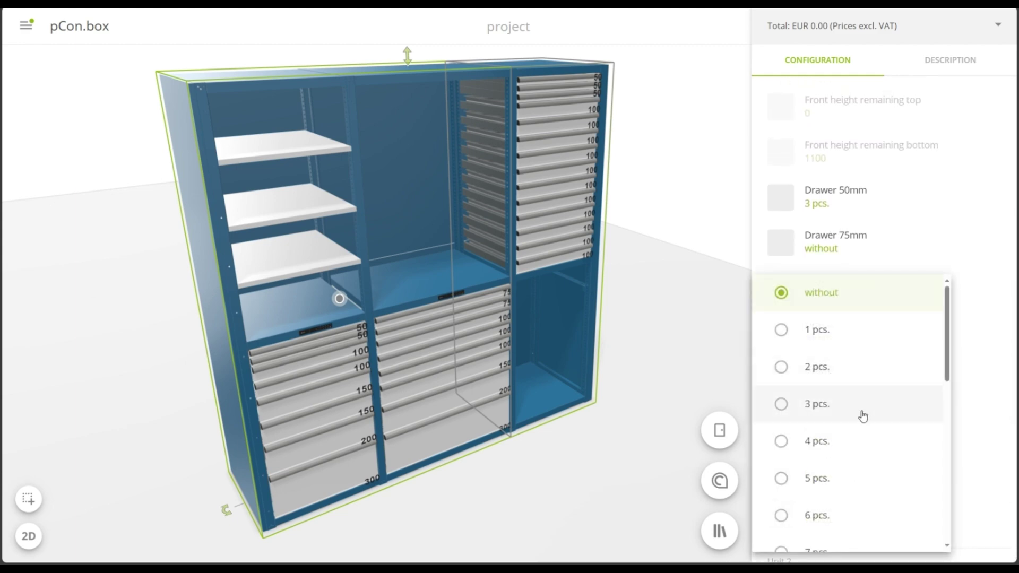
left_click(856, 442)
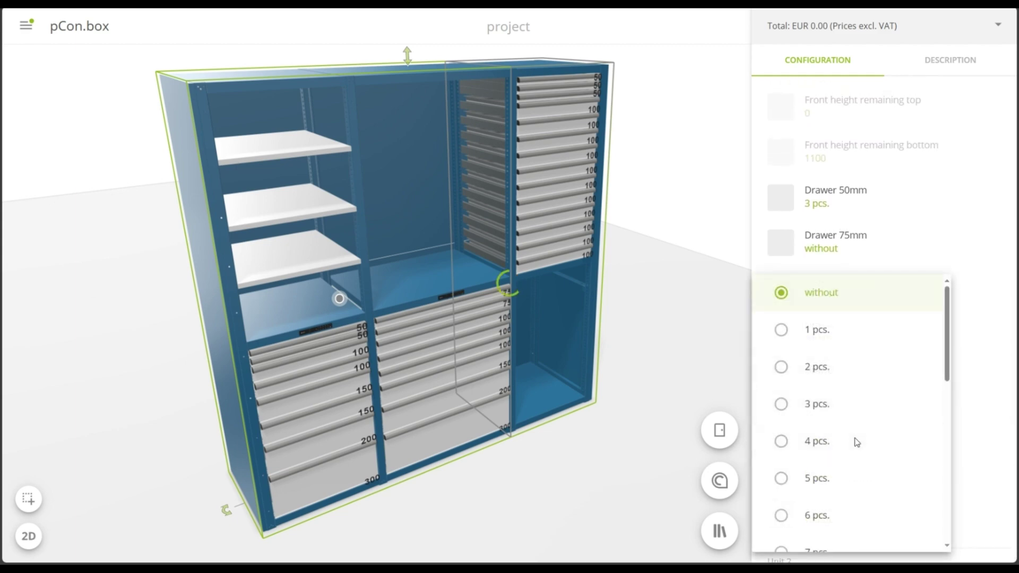
left_click(869, 470)
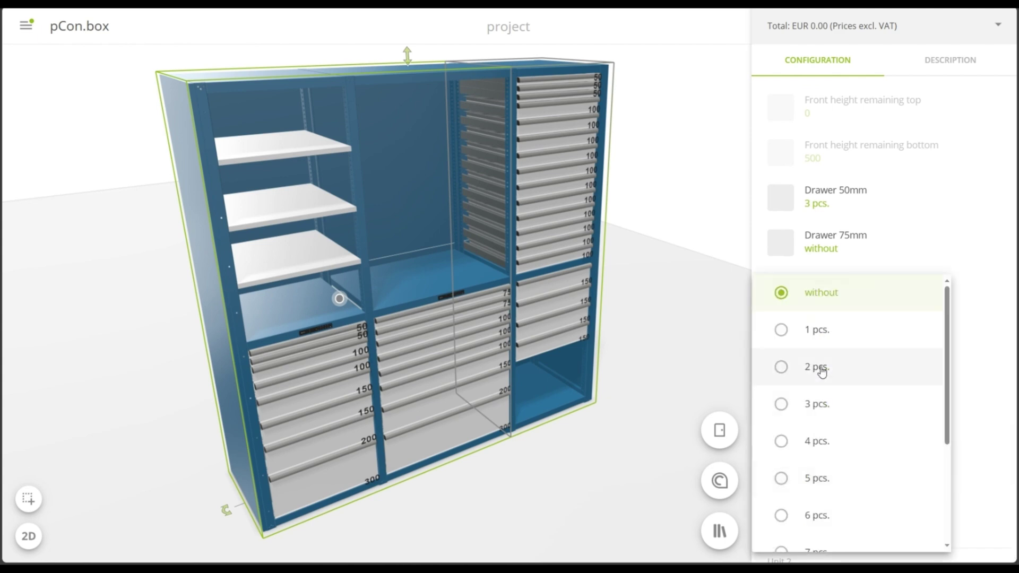
left_click(822, 370)
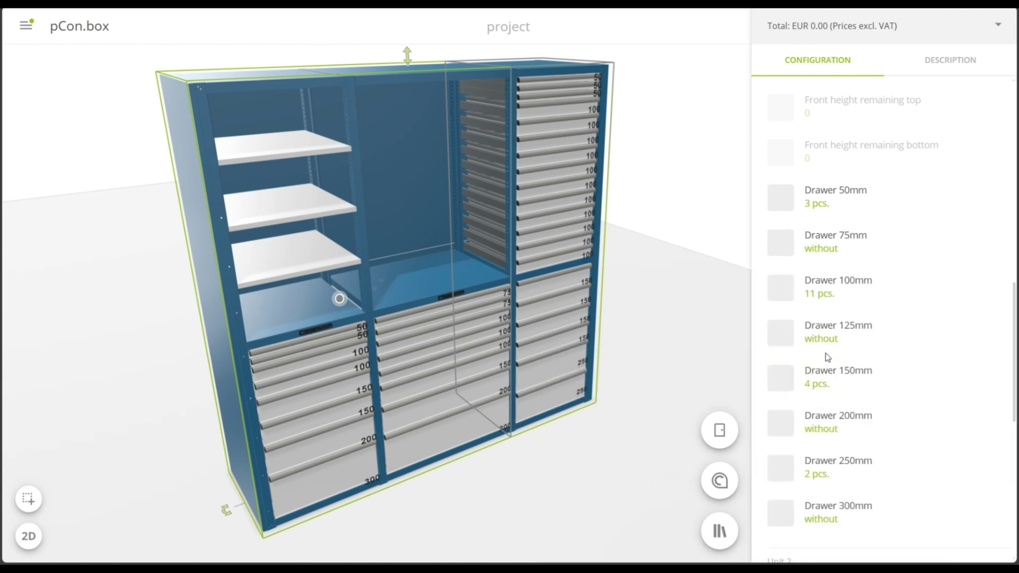
left_click(650, 458)
left_click(636, 463)
left_click(624, 481)
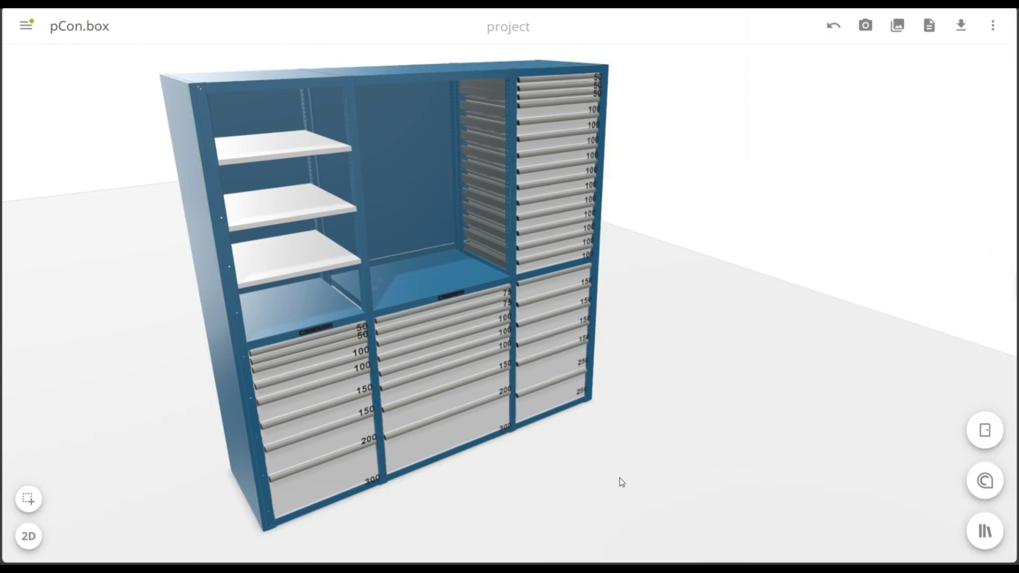